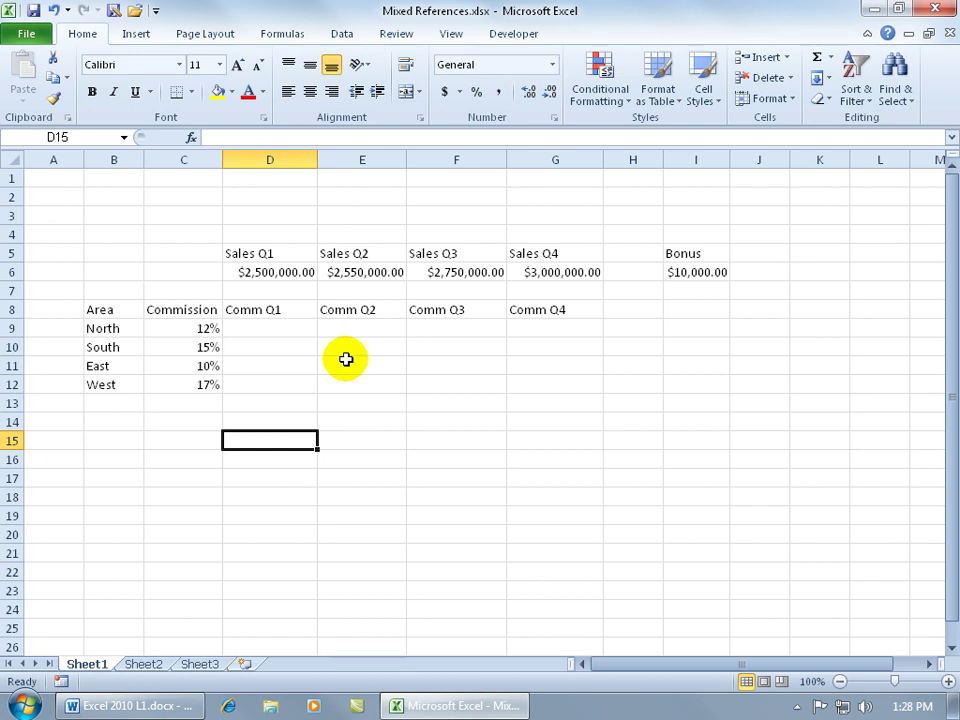
Enter the formula =C9*D6 in D9 to calculate the North area's Q1 commission
left_click(289, 332)
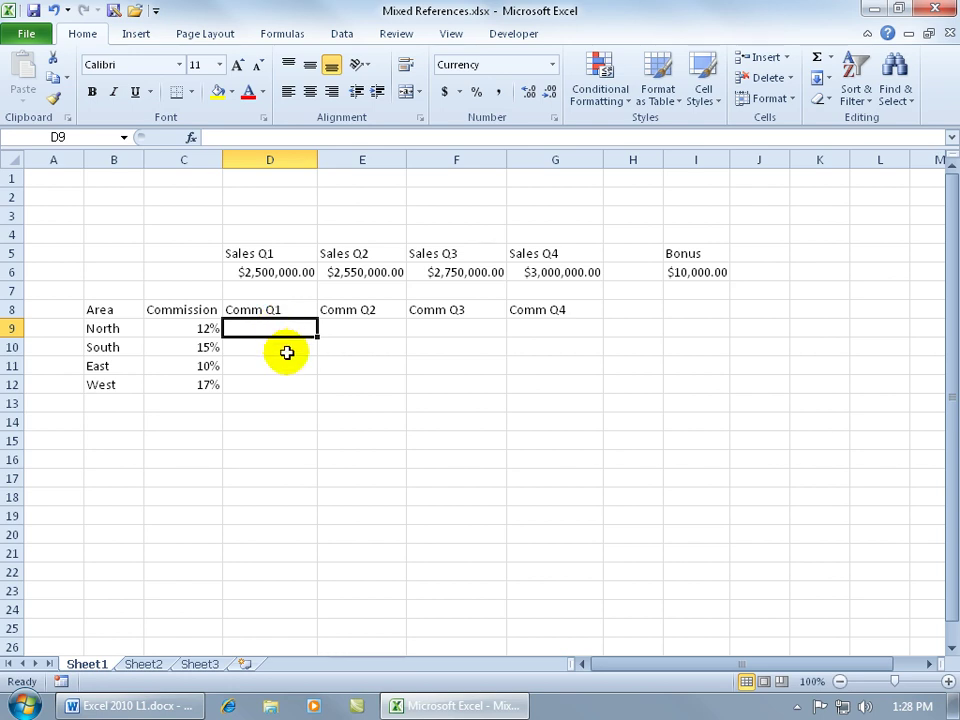
type("=")
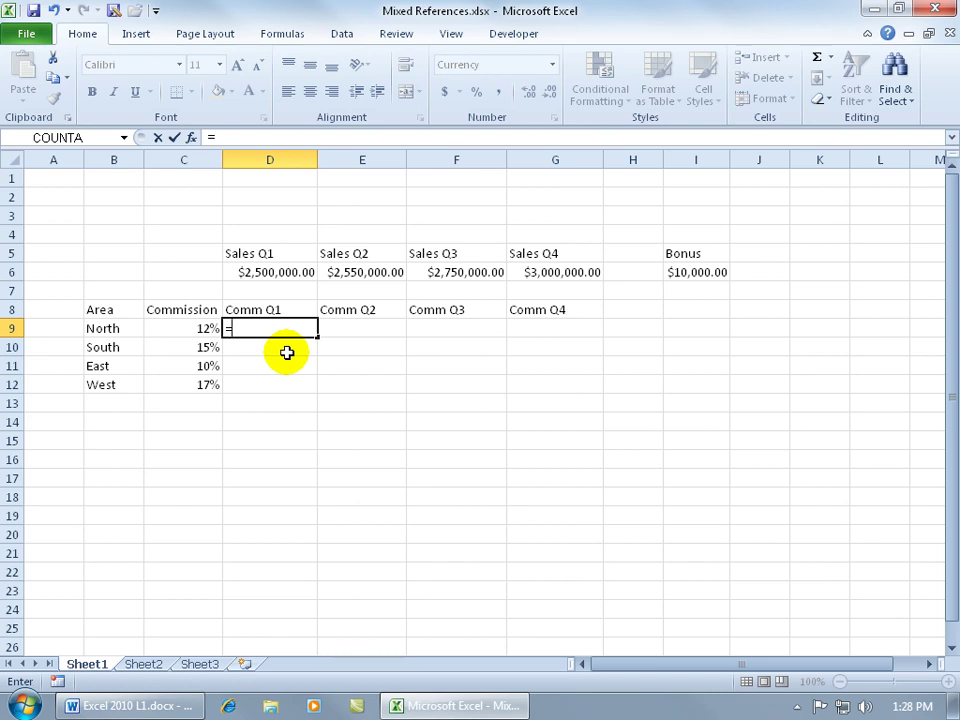
left_click(204, 328)
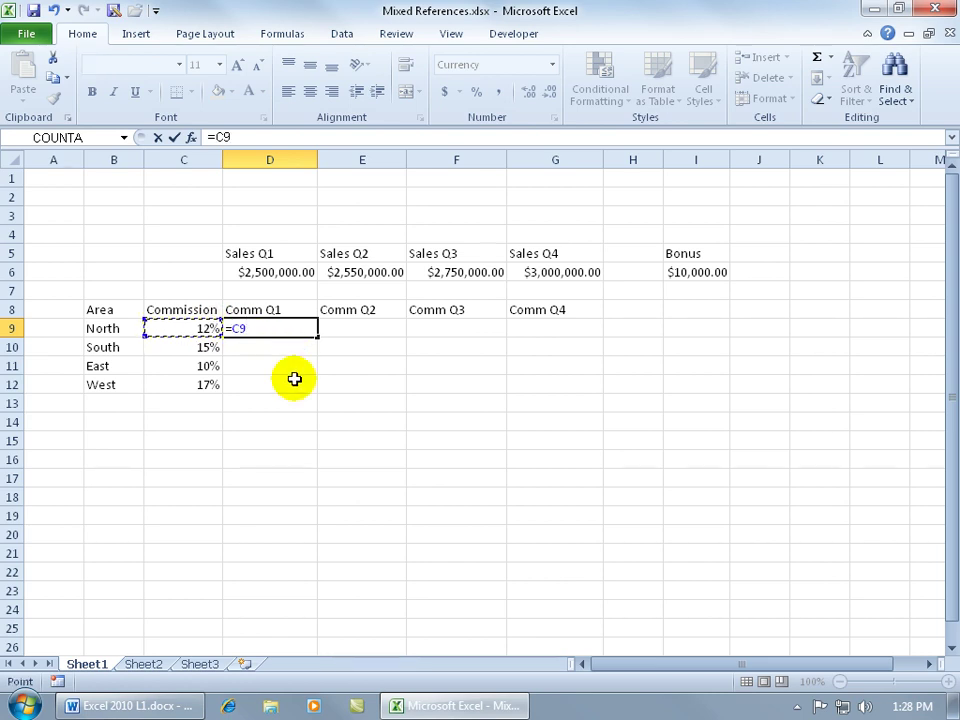
type("*")
left_click(286, 272)
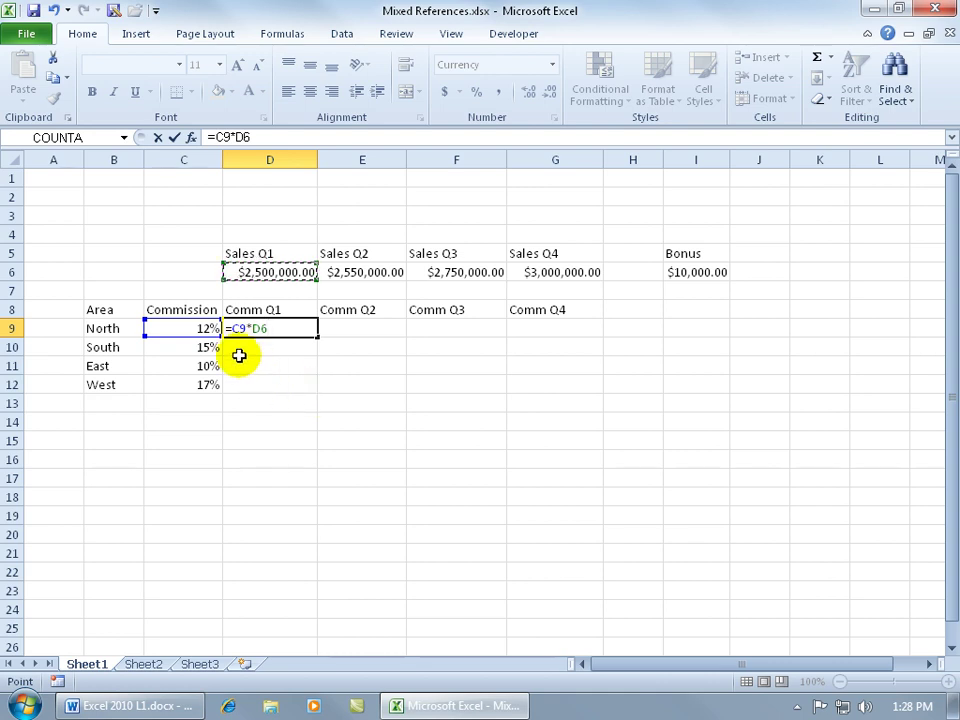
key("Return")
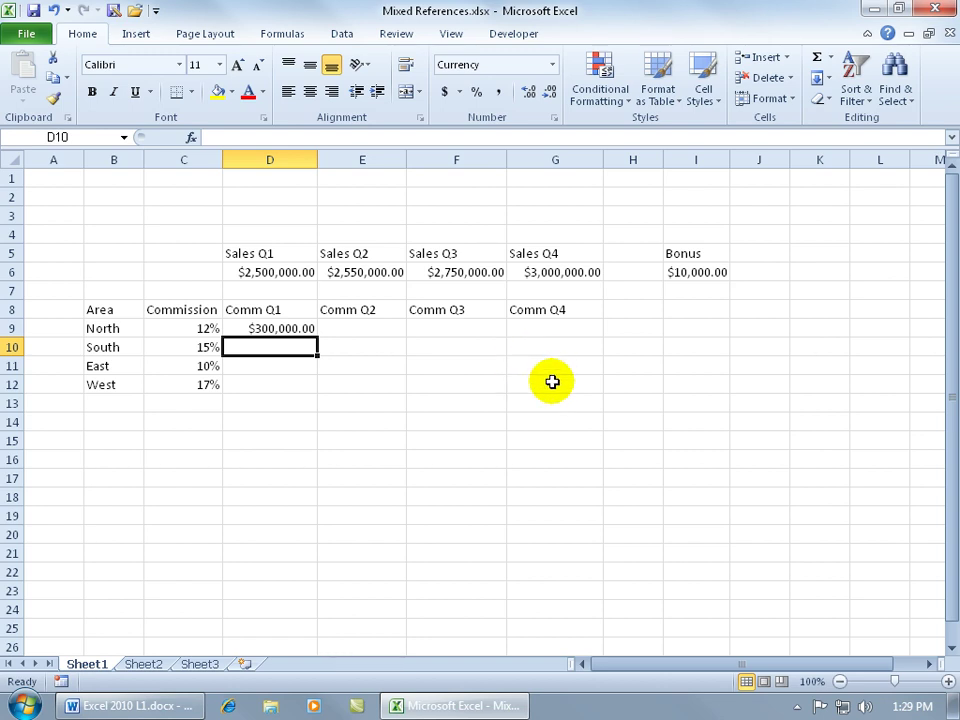
Try to copy the North Q1 commission formula from D9 down through D12
left_click(304, 328)
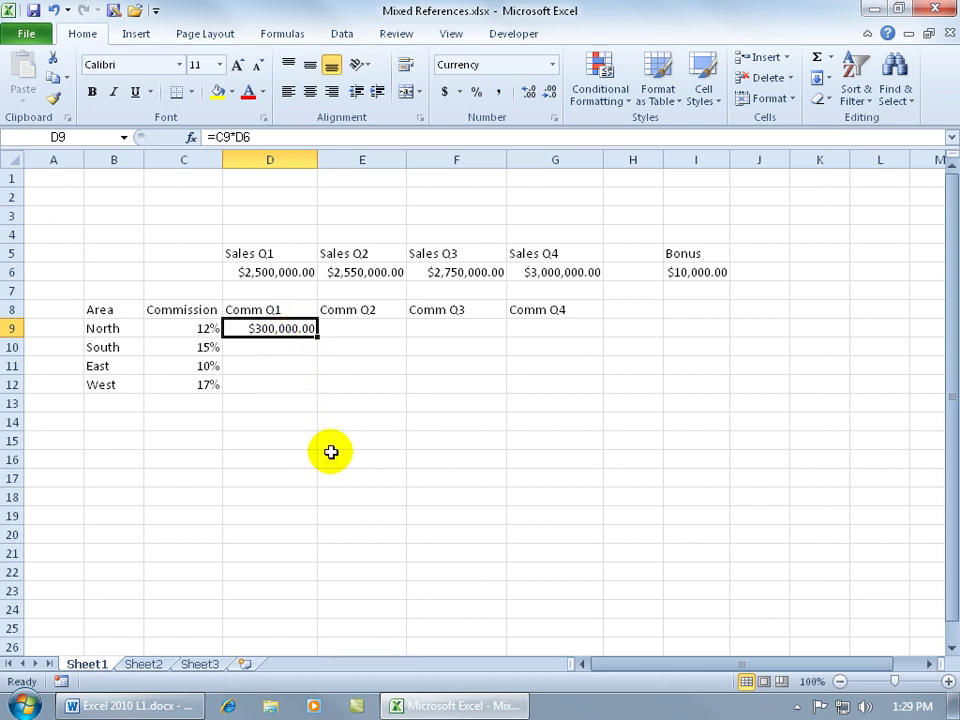
key("ctrl+c")
left_click(283, 347)
key("ctrl+v")
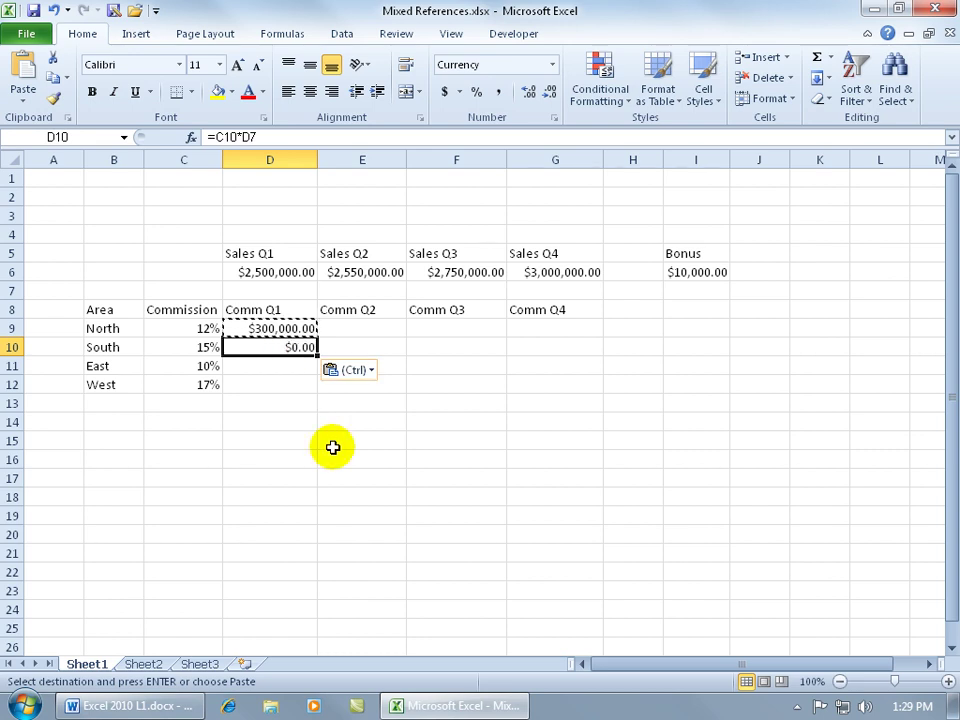
left_click(306, 328)
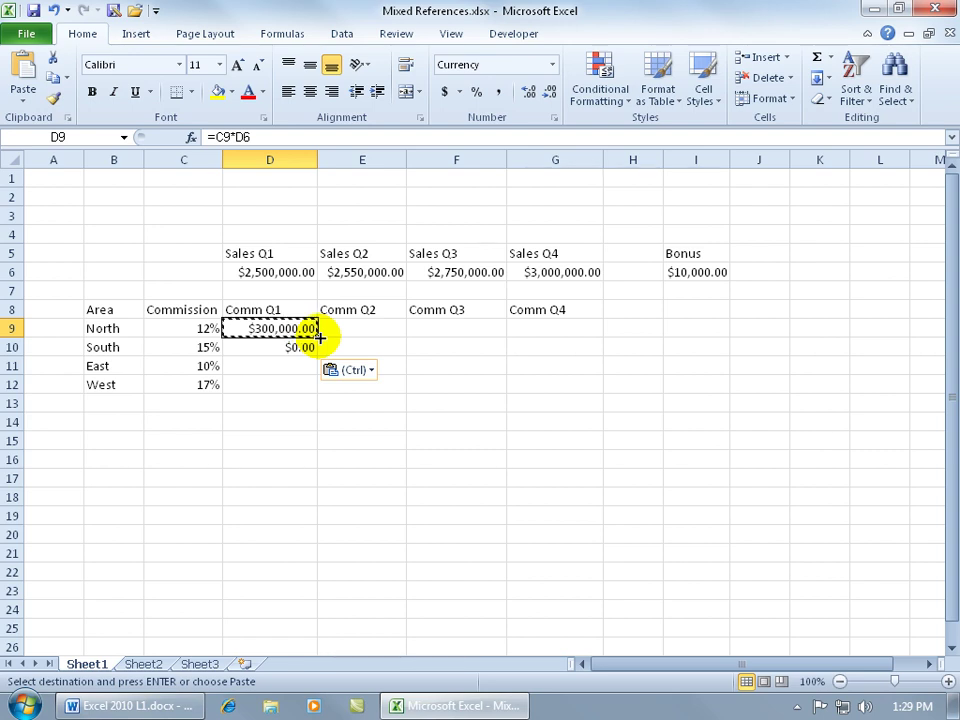
left_click_drag(318, 338, 318, 391)
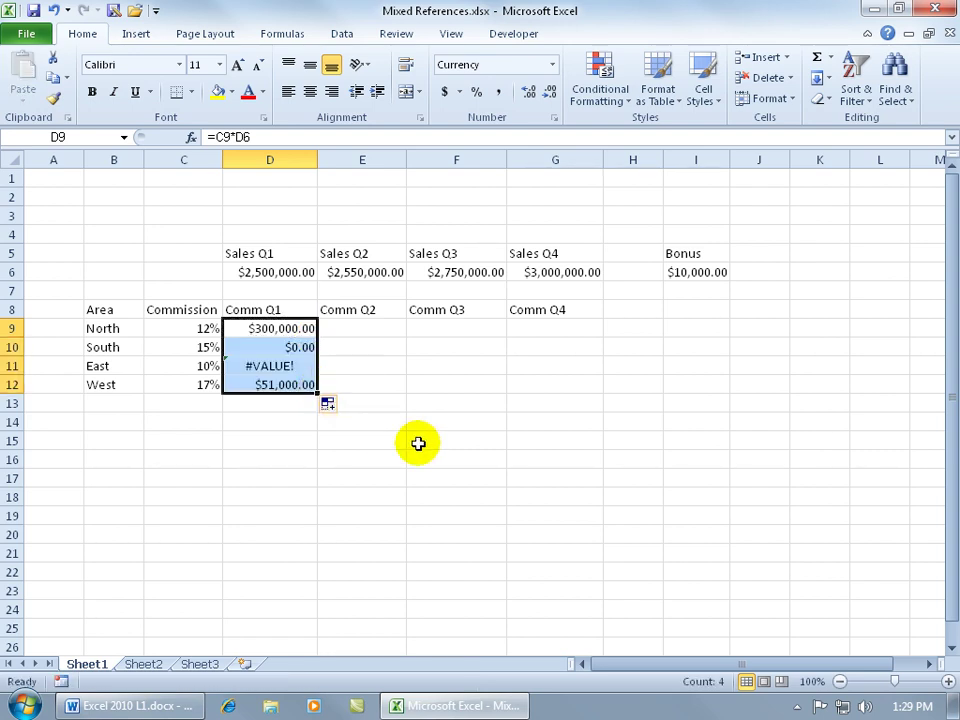
Examine which cells the copied Comm Q1 formulas in D10 and D11 refer to, compared with D9
left_click(298, 330)
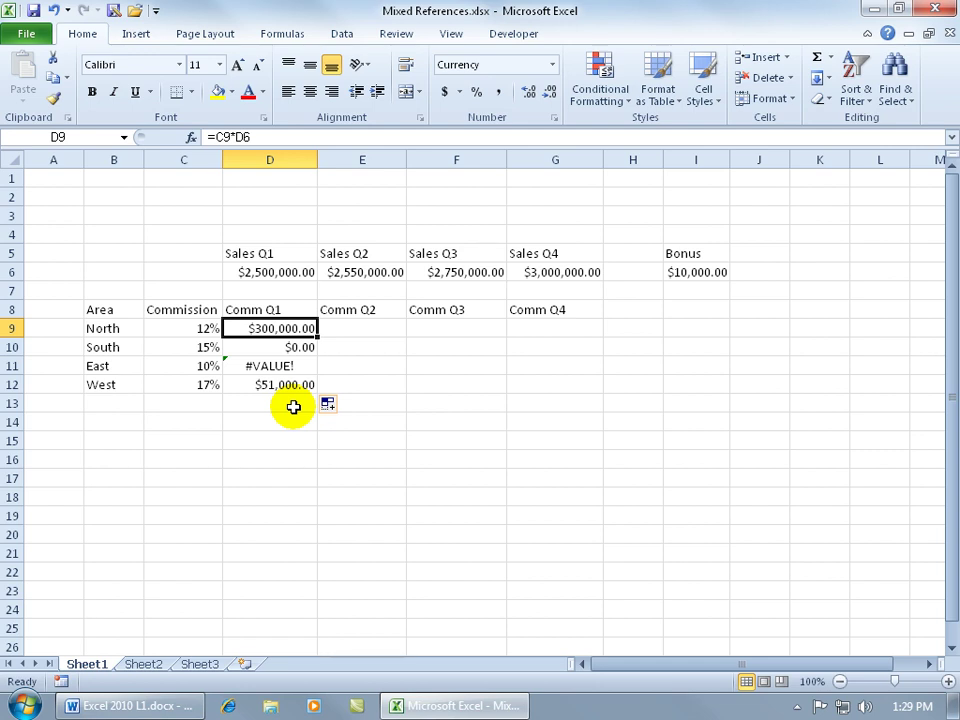
left_click(291, 348)
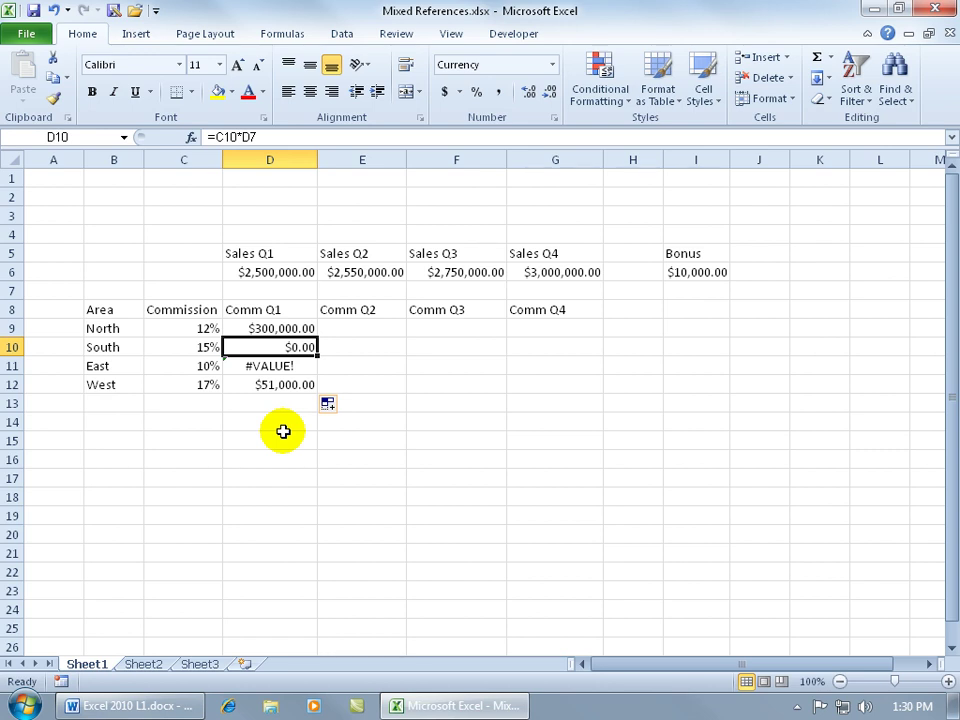
double_click(281, 347)
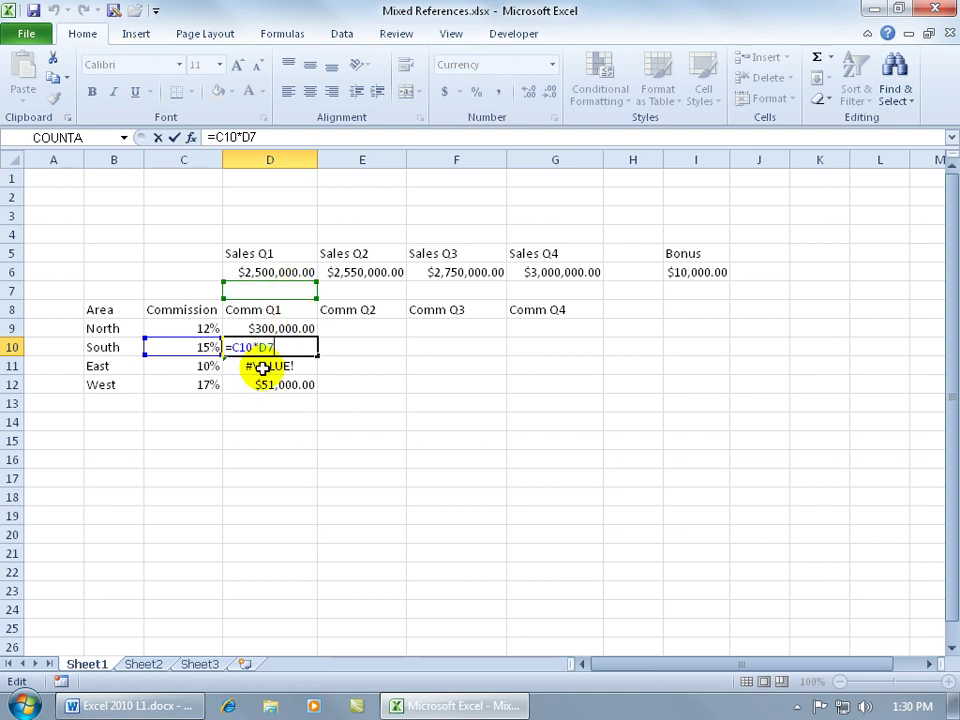
key("ctrl+Return")
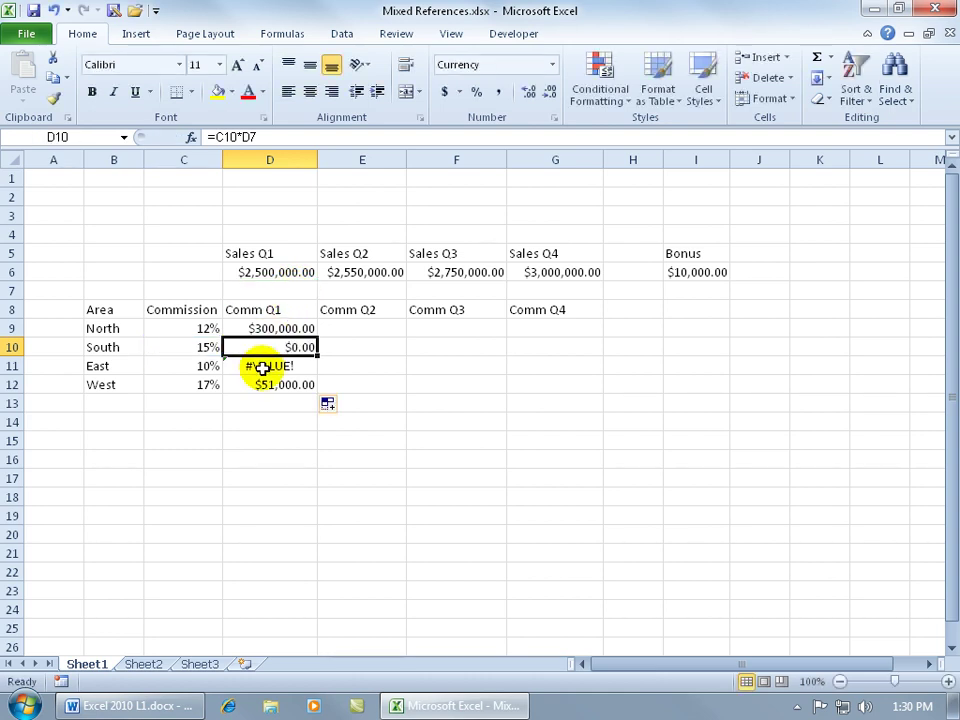
double_click(262, 368)
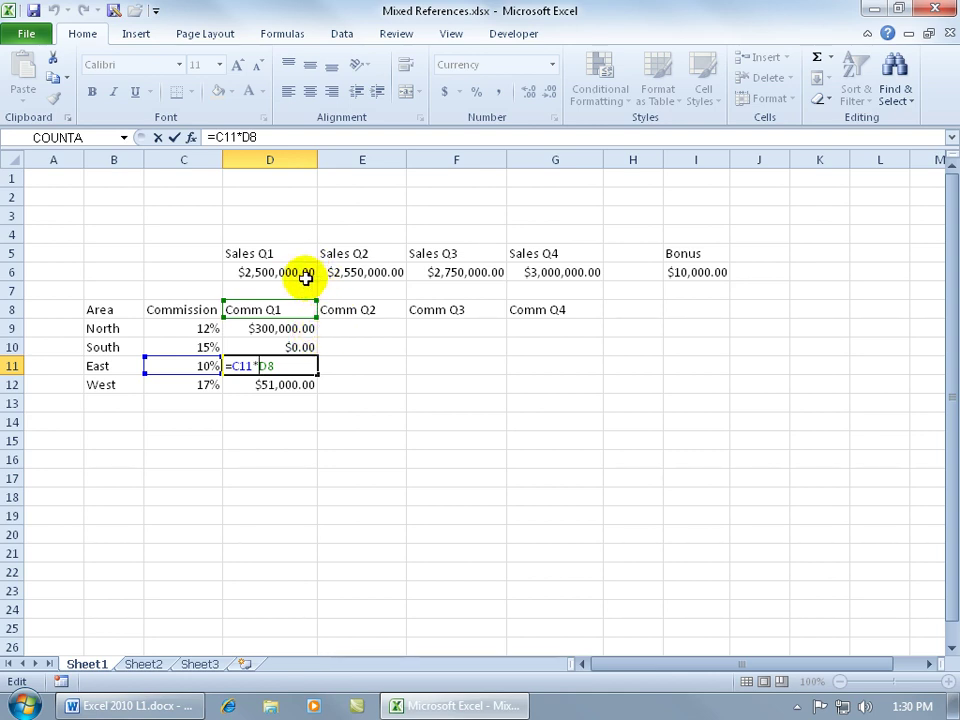
key("ctrl+Return")
Change the formula in D9 to =C9*D$6 so that only the row of the sales reference is locked
left_click(300, 328)
double_click(300, 328)
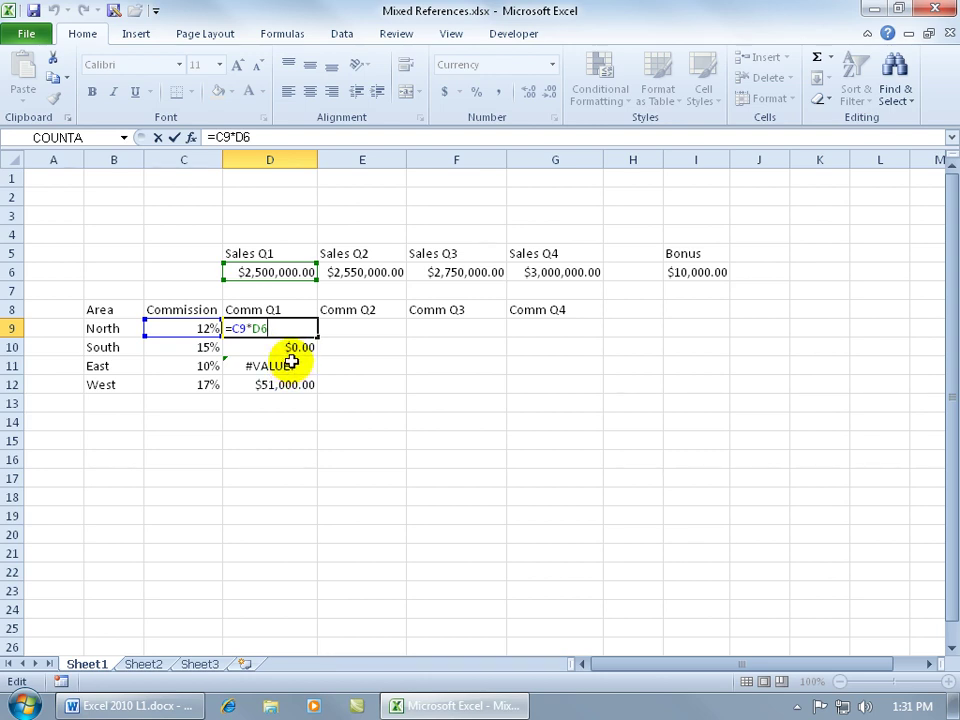
left_click(271, 333)
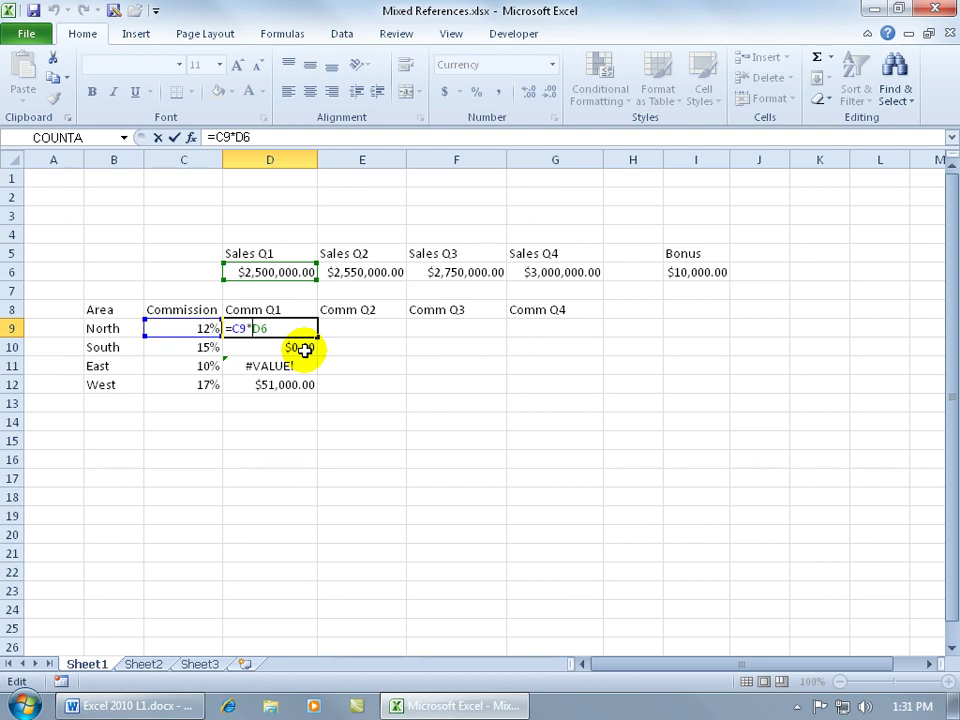
key("F4")
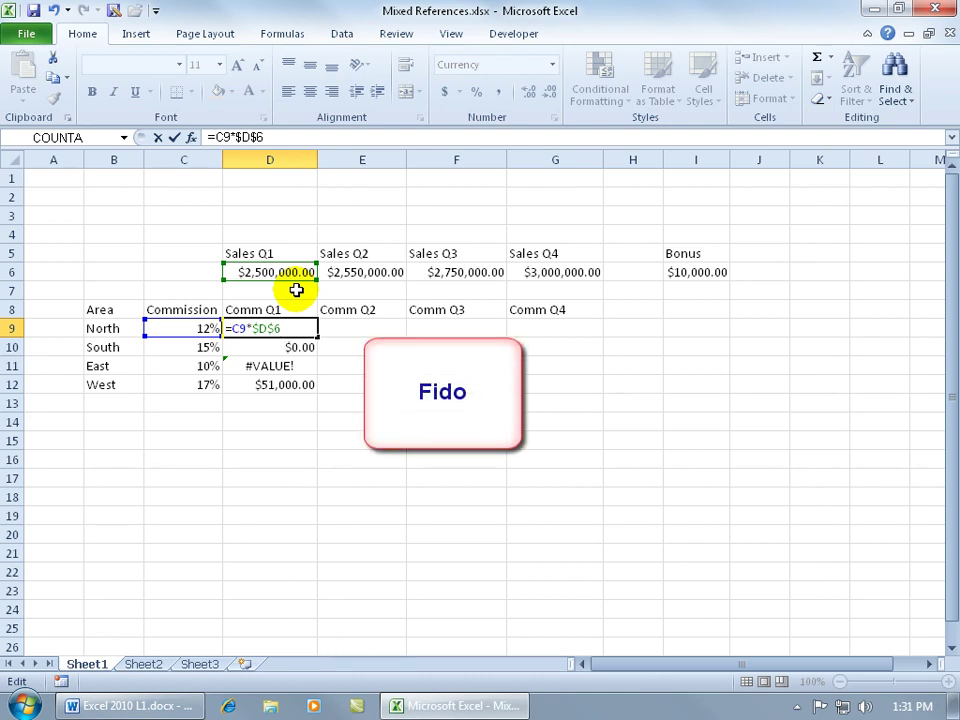
key("F4")
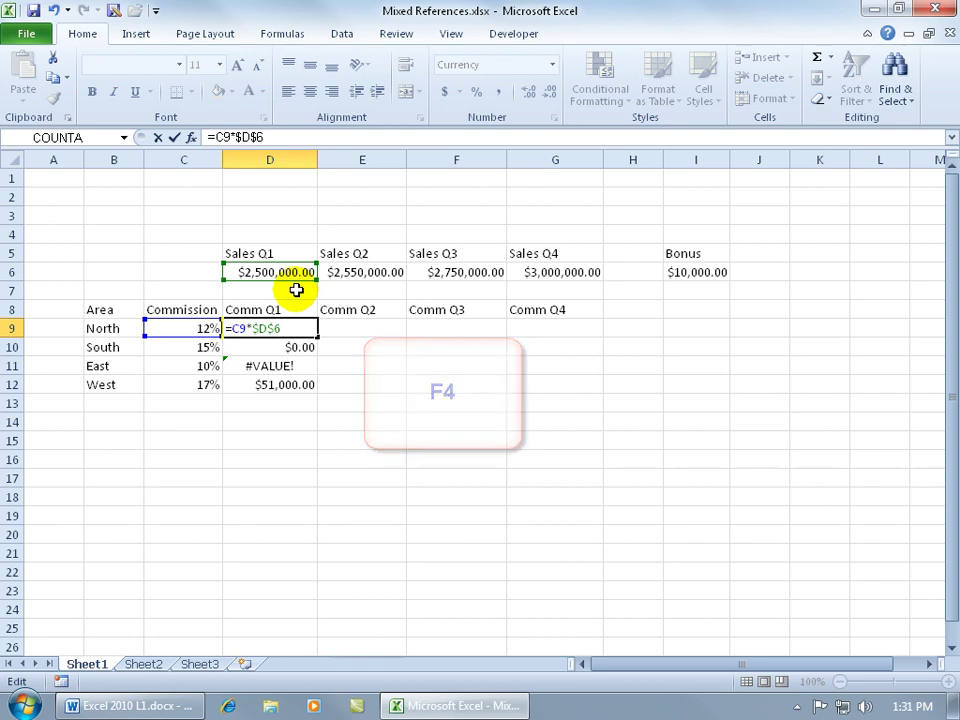
double_click(261, 340)
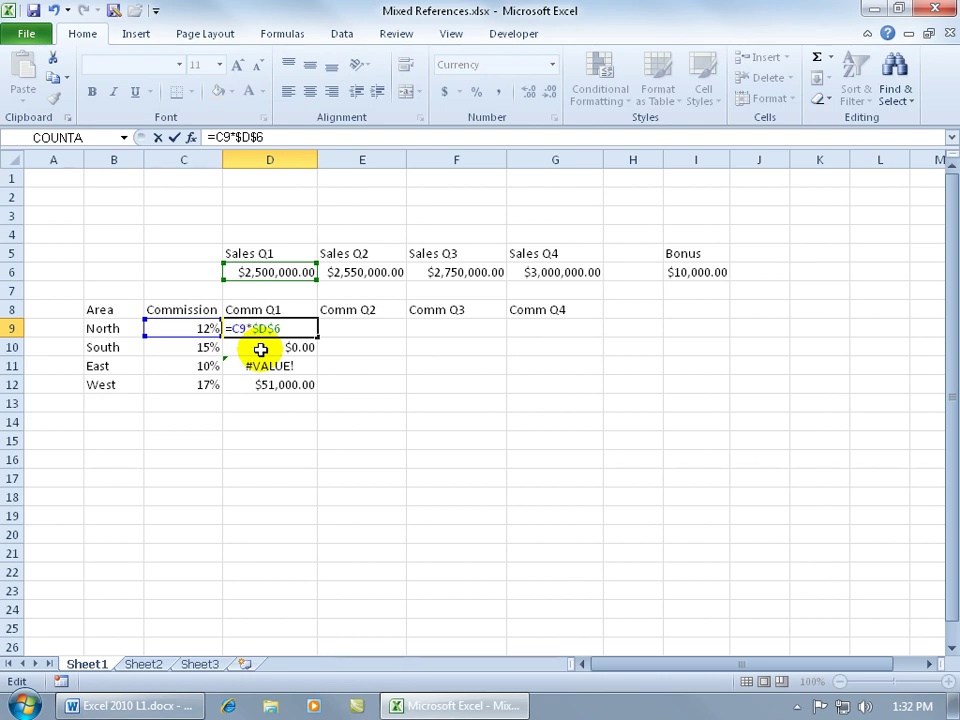
key("BackSpace")
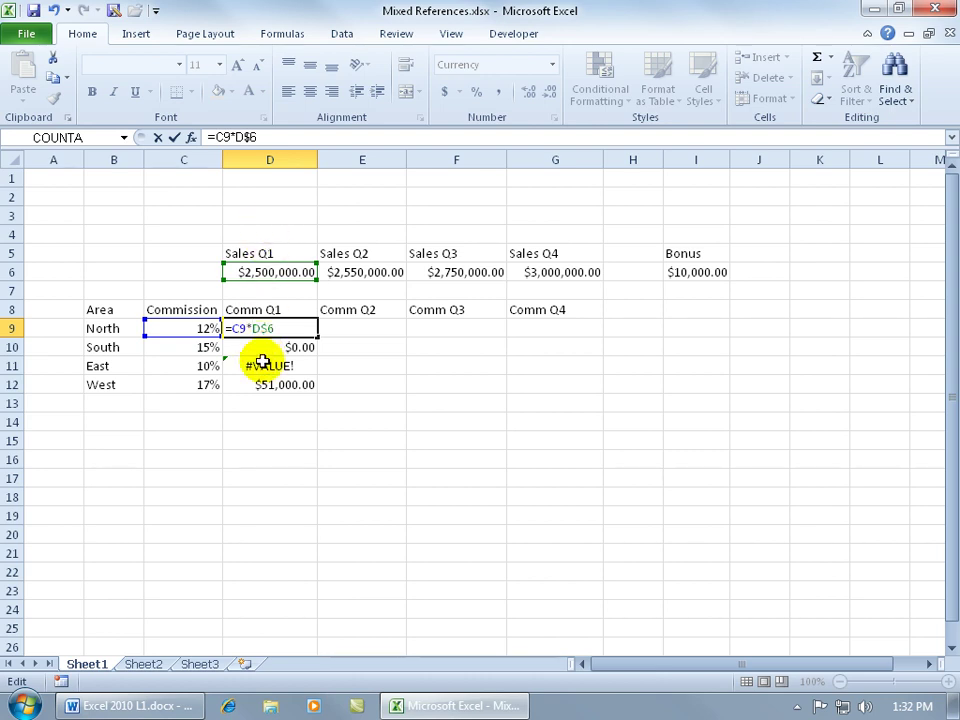
key("End")
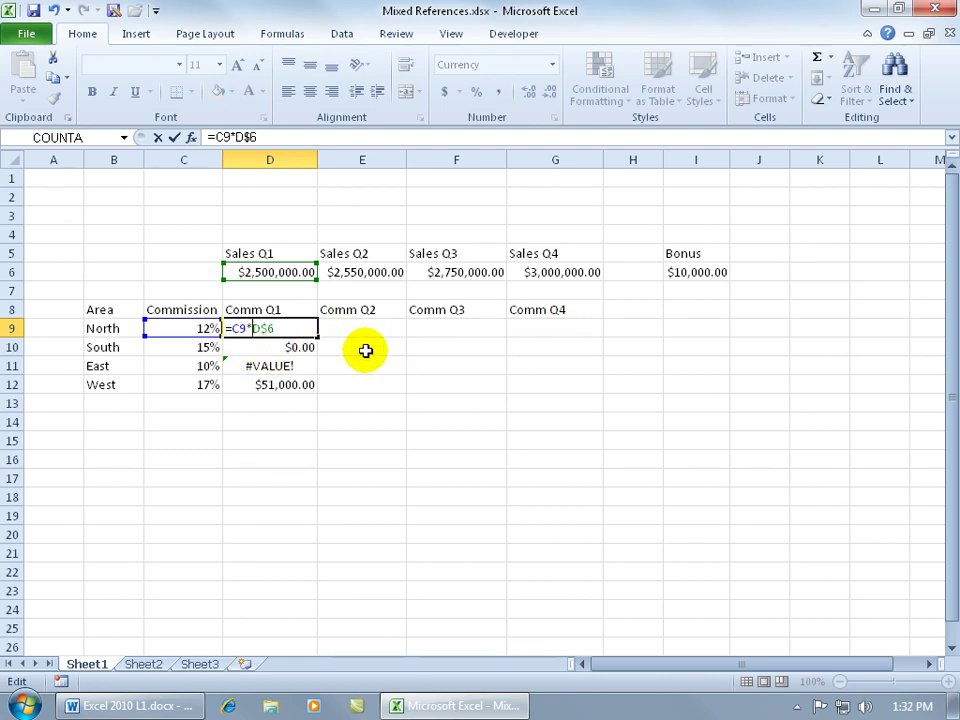
key("Left")
key("Left")
key("Left")
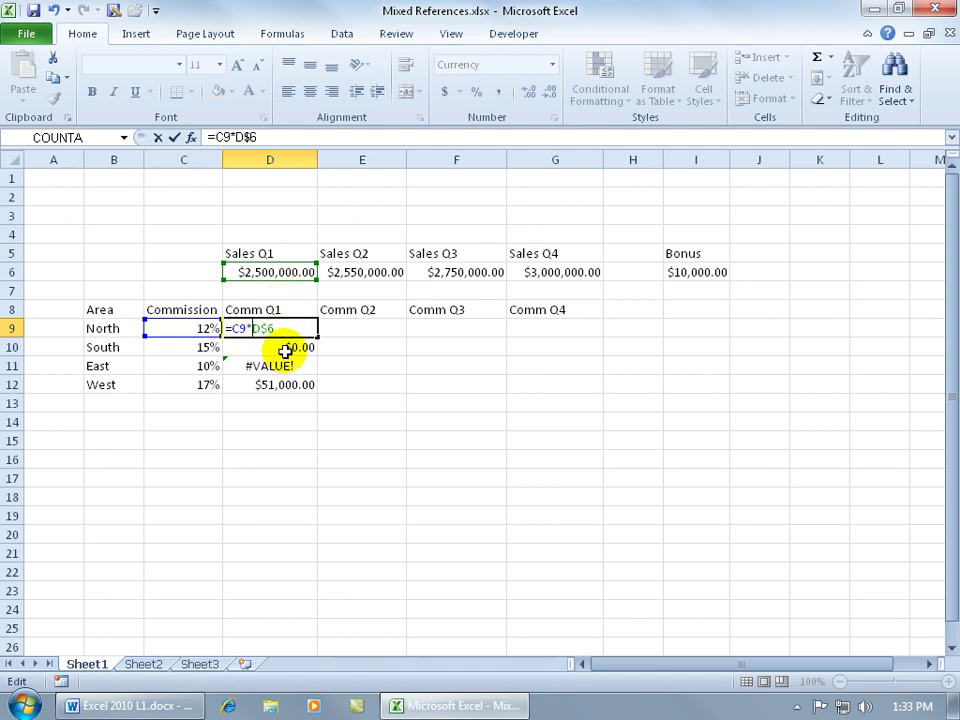
key("Return")
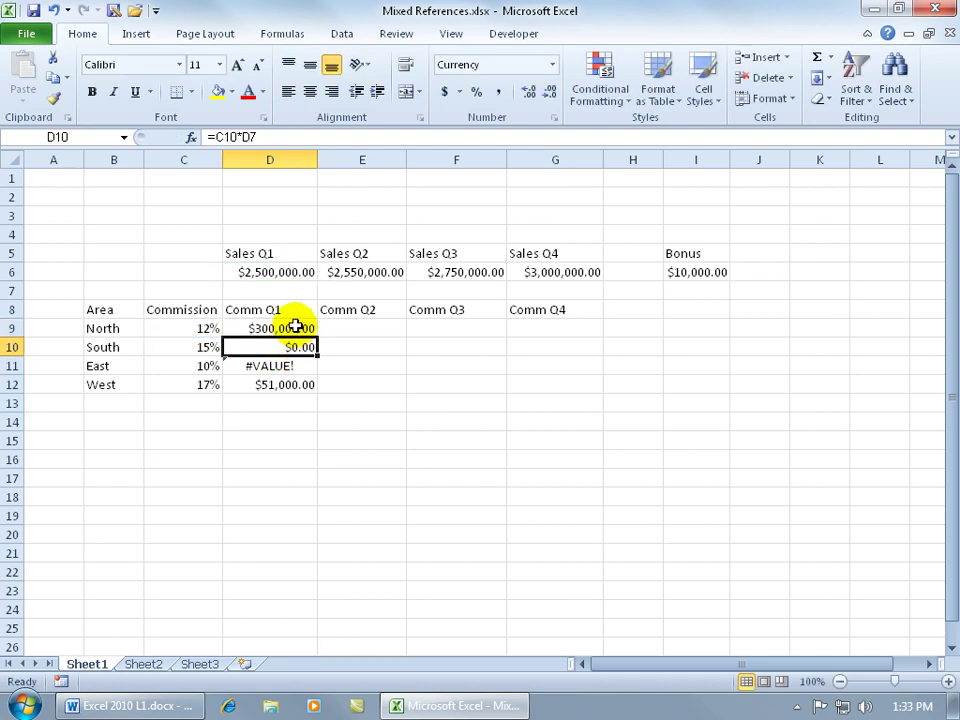
Fill the mixed-reference formula from D9 down through D12 for the remaining areas
left_click(293, 328)
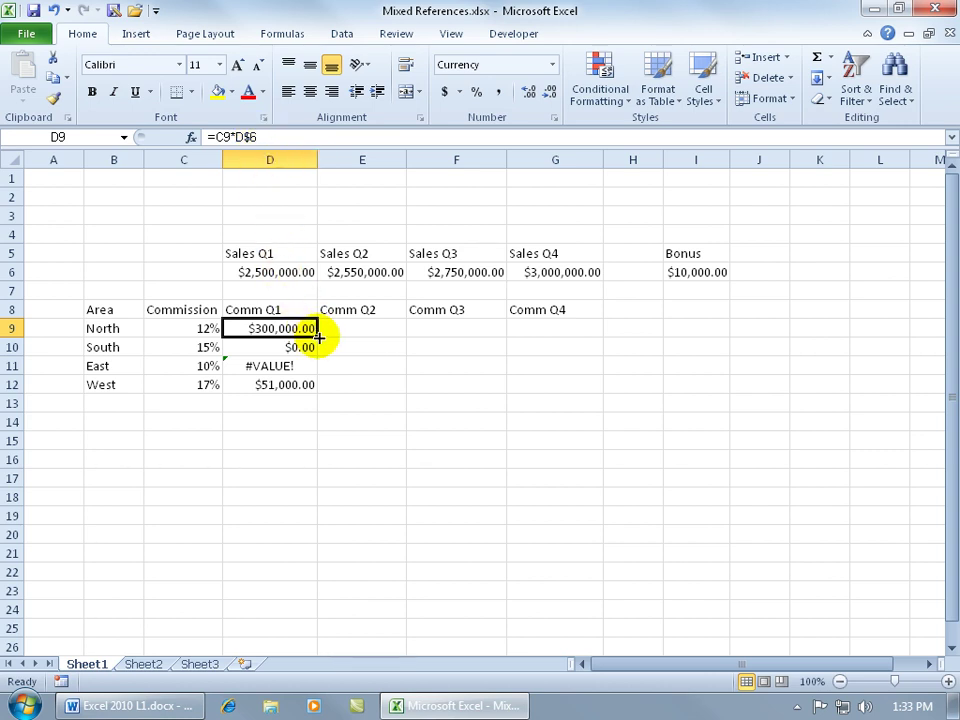
left_click_drag(317, 337, 320, 392)
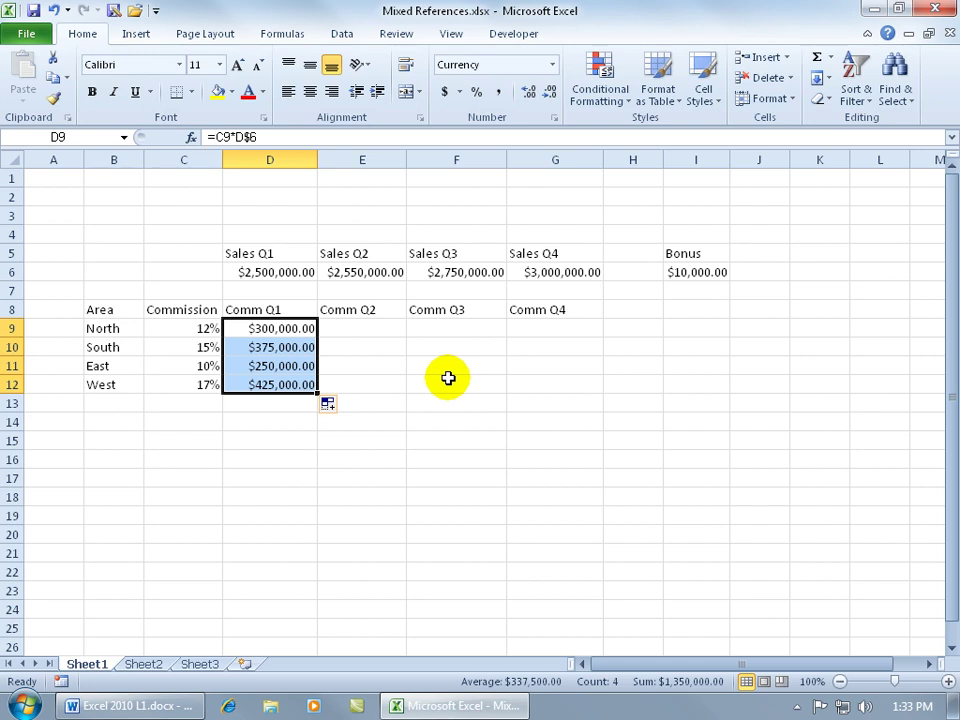
left_click(297, 276)
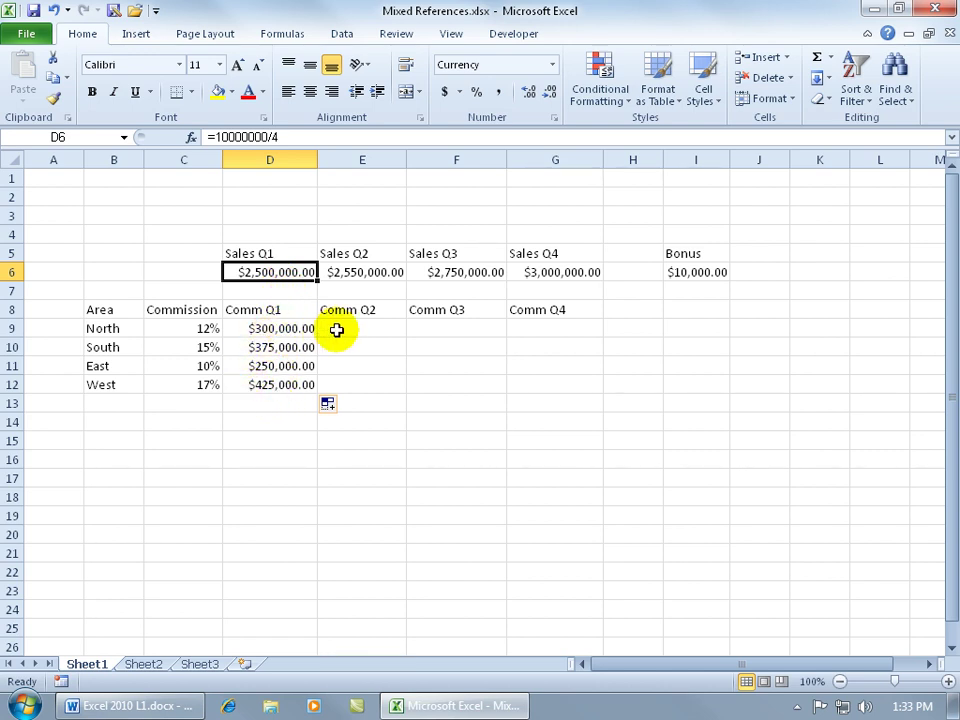
Fill the D9 formula across to G9 and autofit the widths of columns E, F and G
left_click(285, 328)
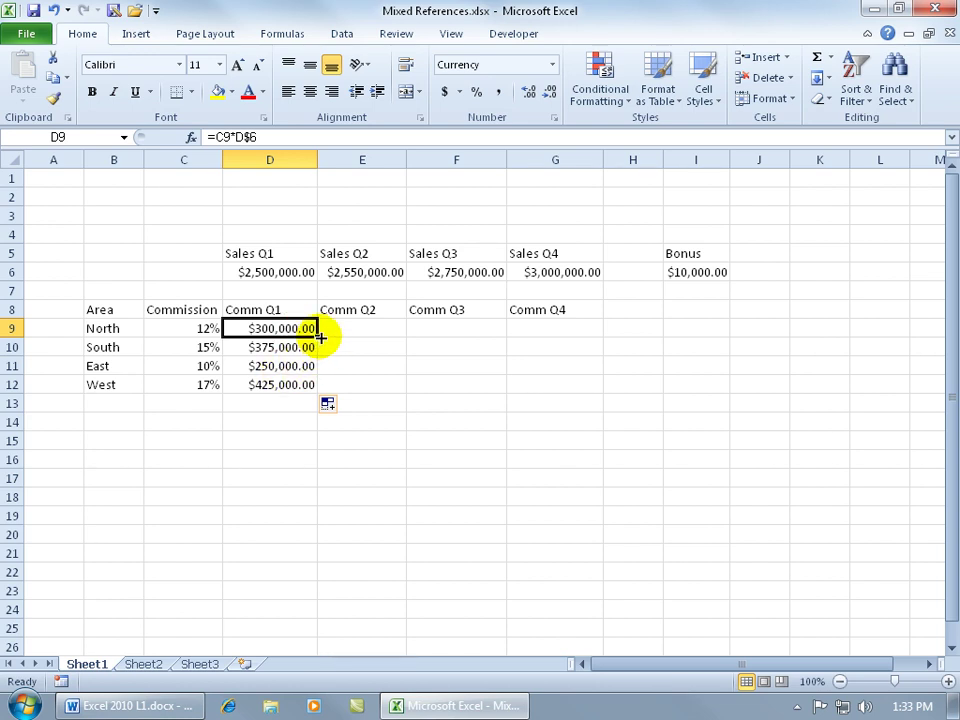
left_click_drag(321, 338, 556, 333)
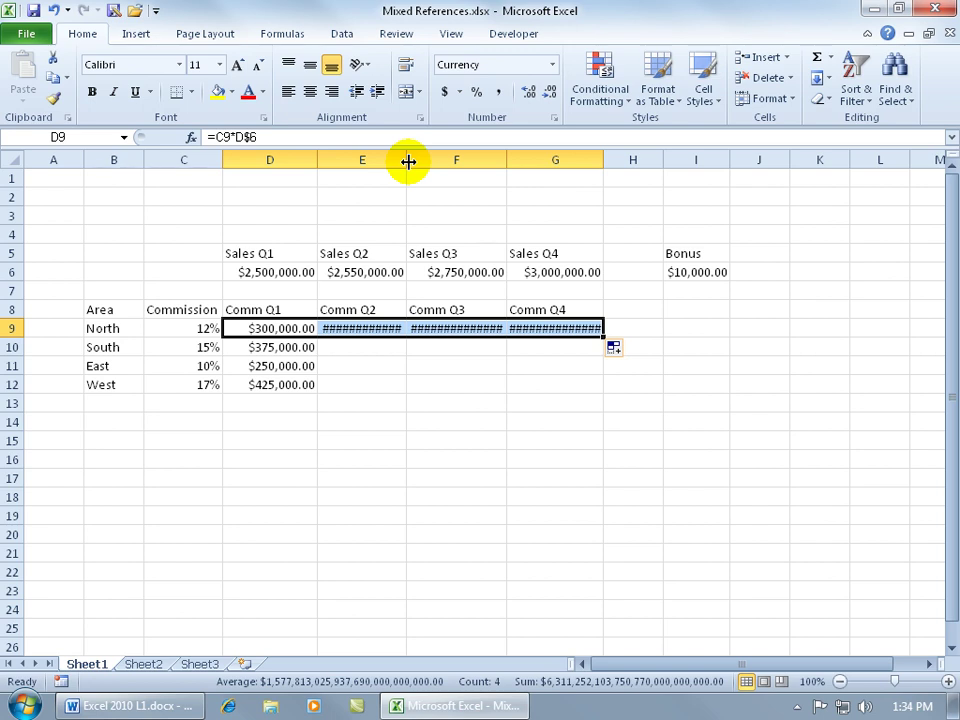
left_click_drag(408, 161, 450, 160)
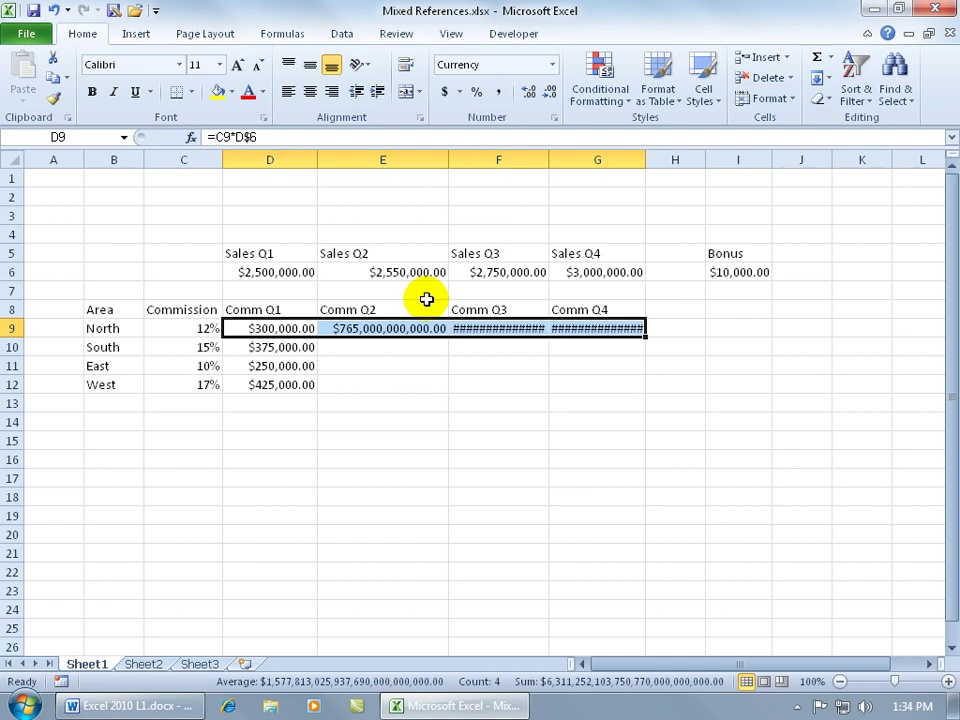
left_click_drag(448, 160, 410, 159)
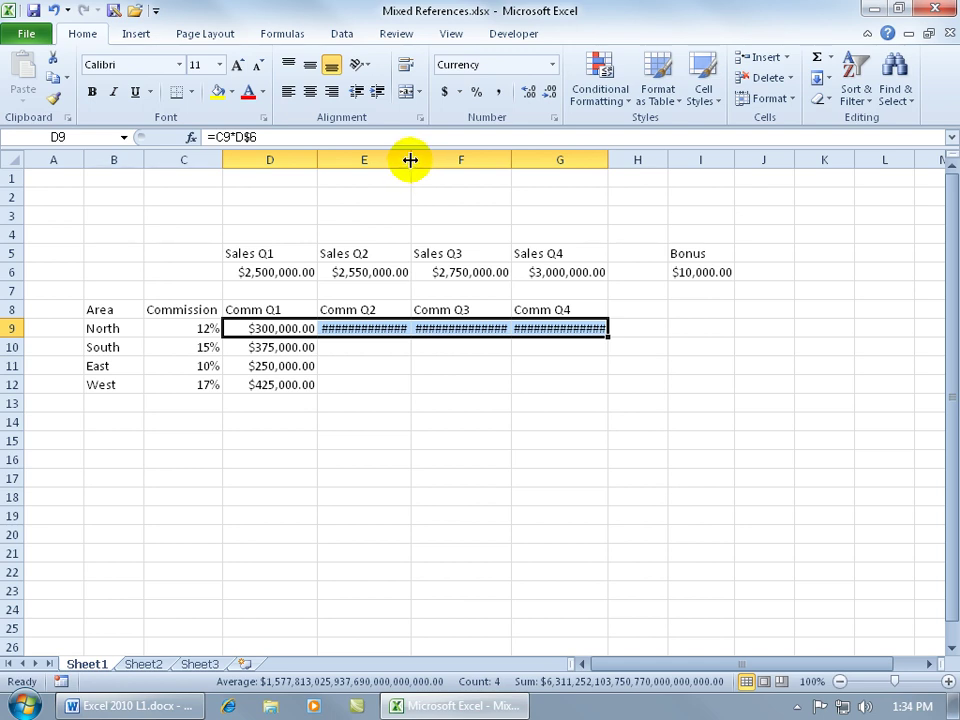
double_click(410, 160)
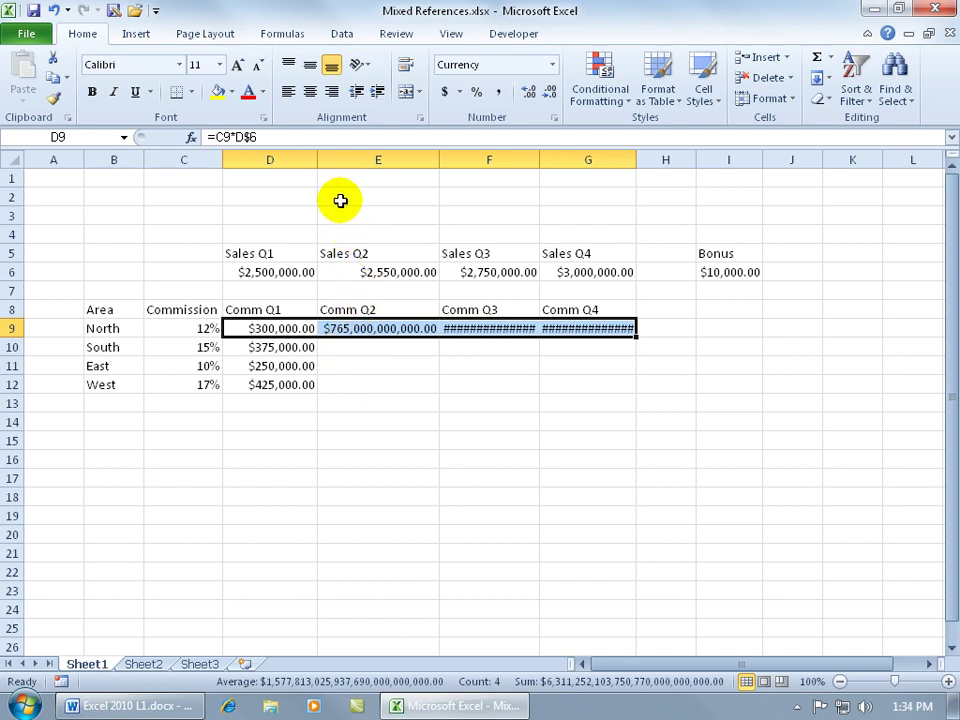
double_click(540, 160)
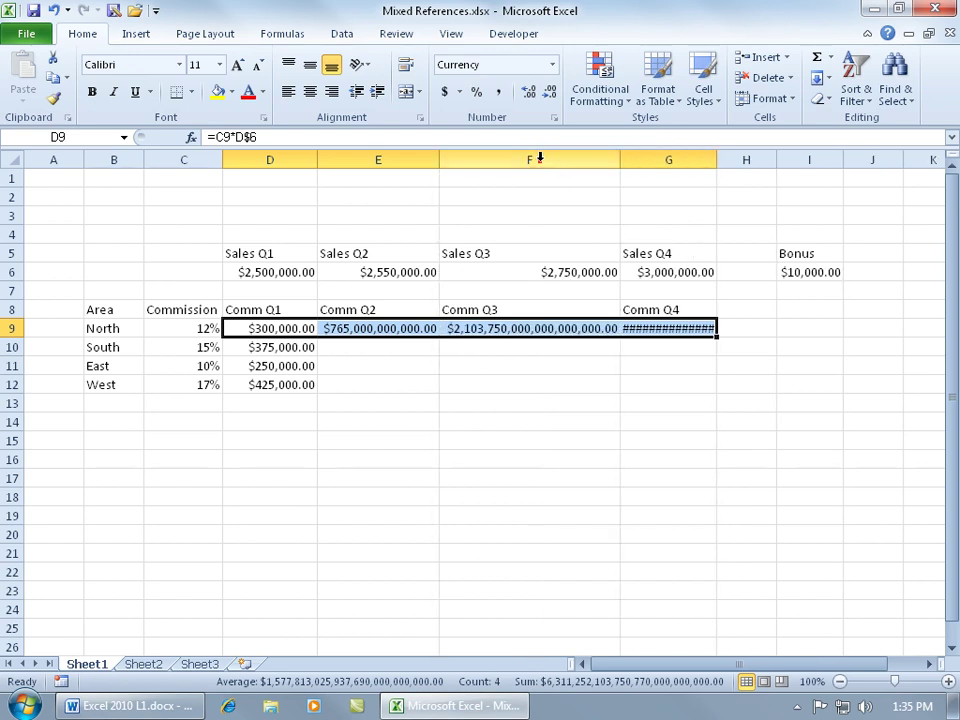
double_click(717, 160)
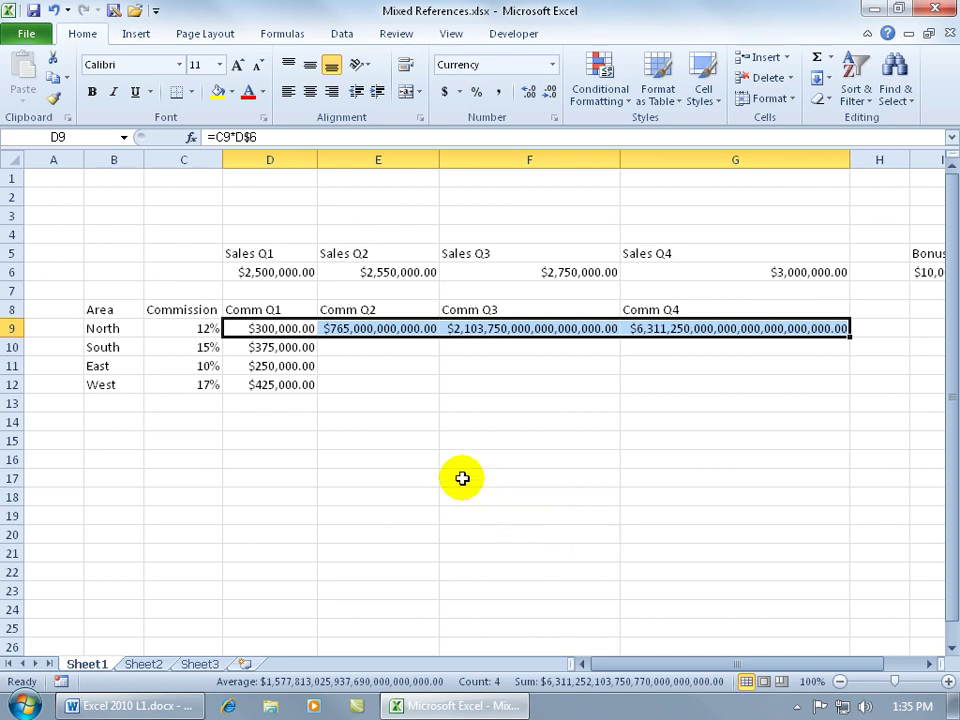
Examine which cells the copied commission formulas in E9, F9 and G9 refer to for the commission rate and quarterly sales
left_click(378, 328)
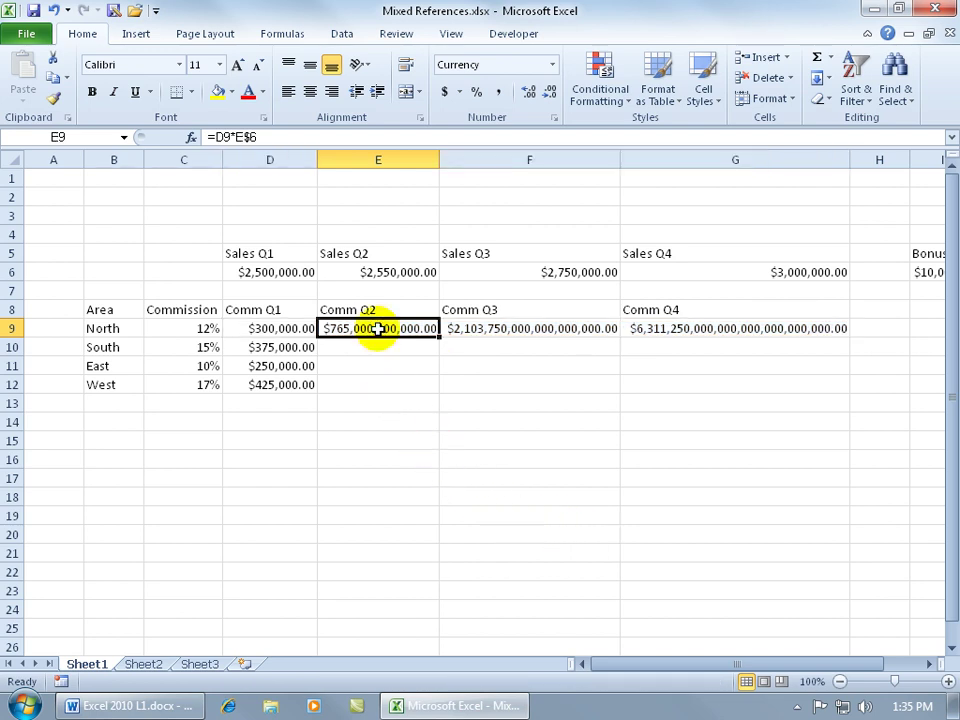
double_click(378, 328)
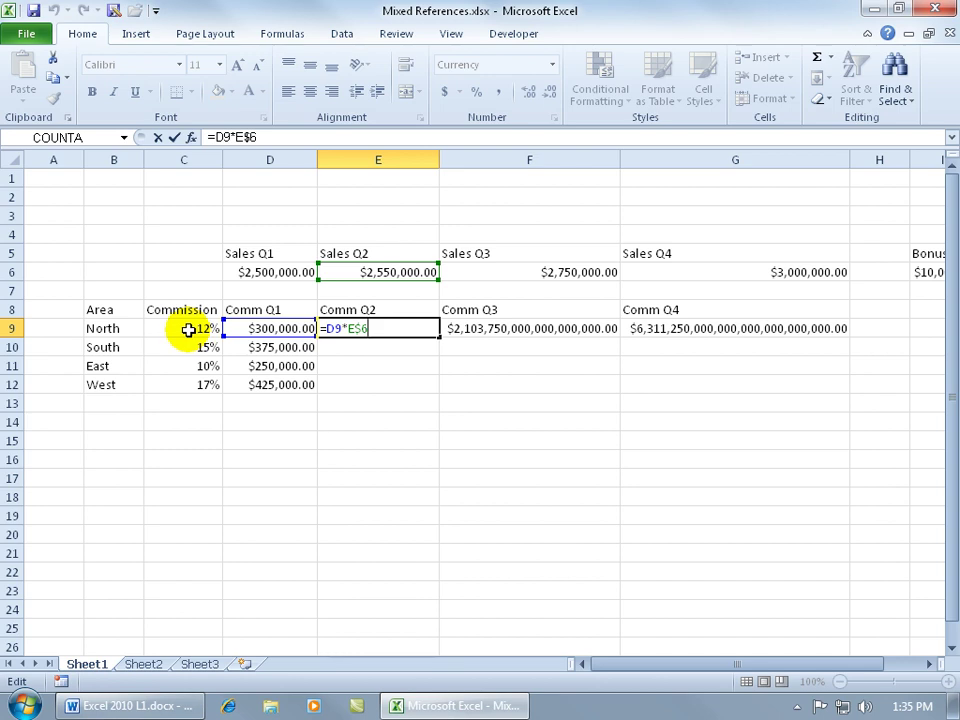
key("ctrl+Return")
left_click(475, 328)
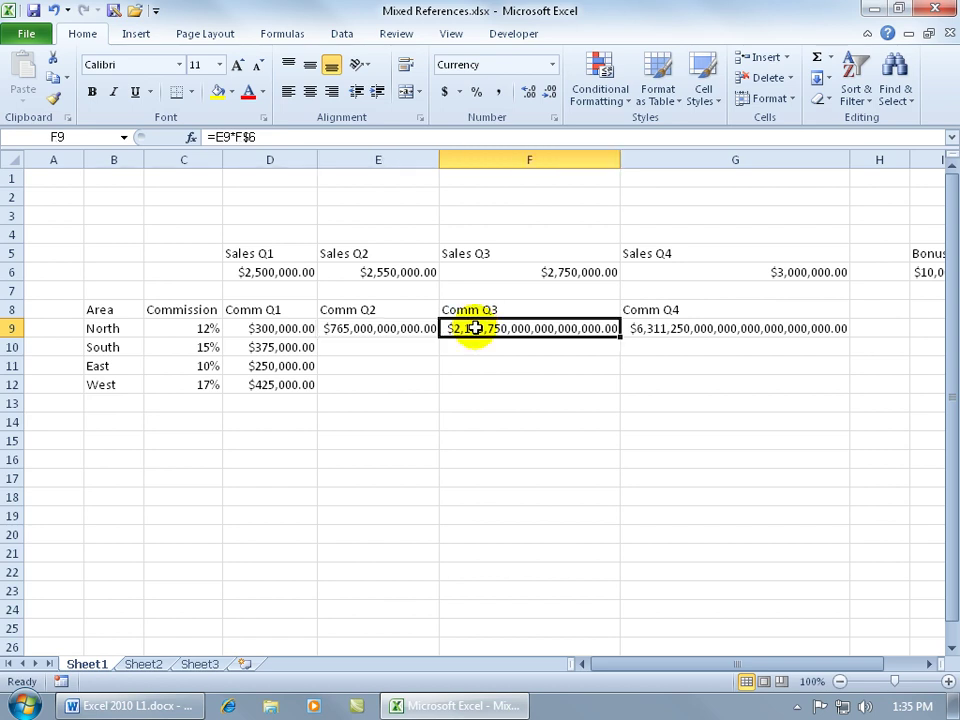
left_click(392, 328)
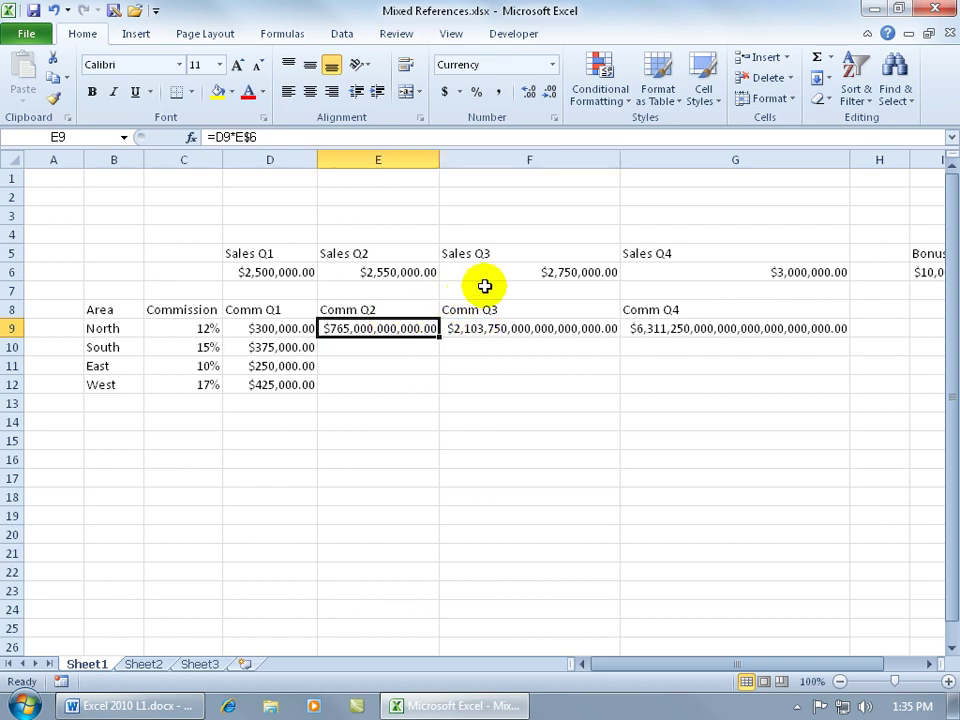
left_click(521, 270)
left_click(642, 330)
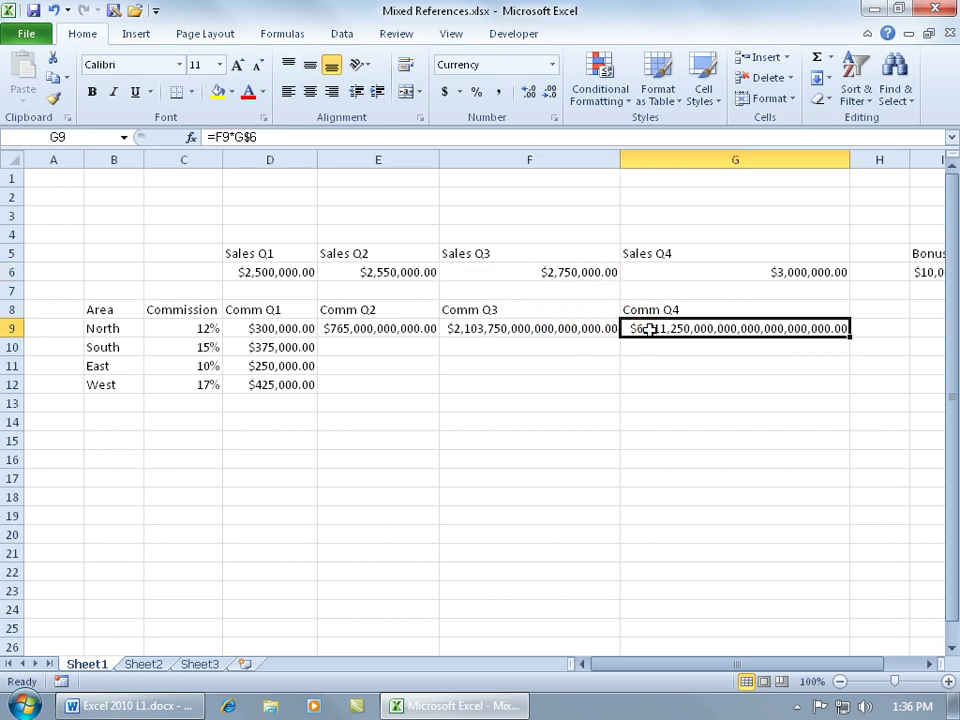
left_click(570, 328)
left_click(765, 276)
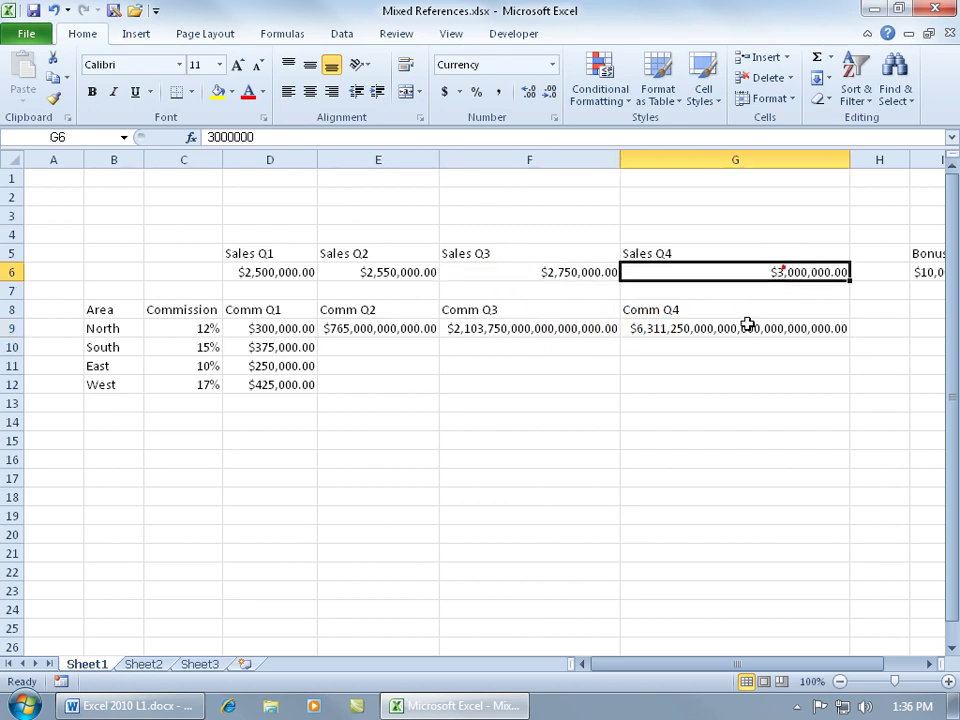
left_click(380, 328)
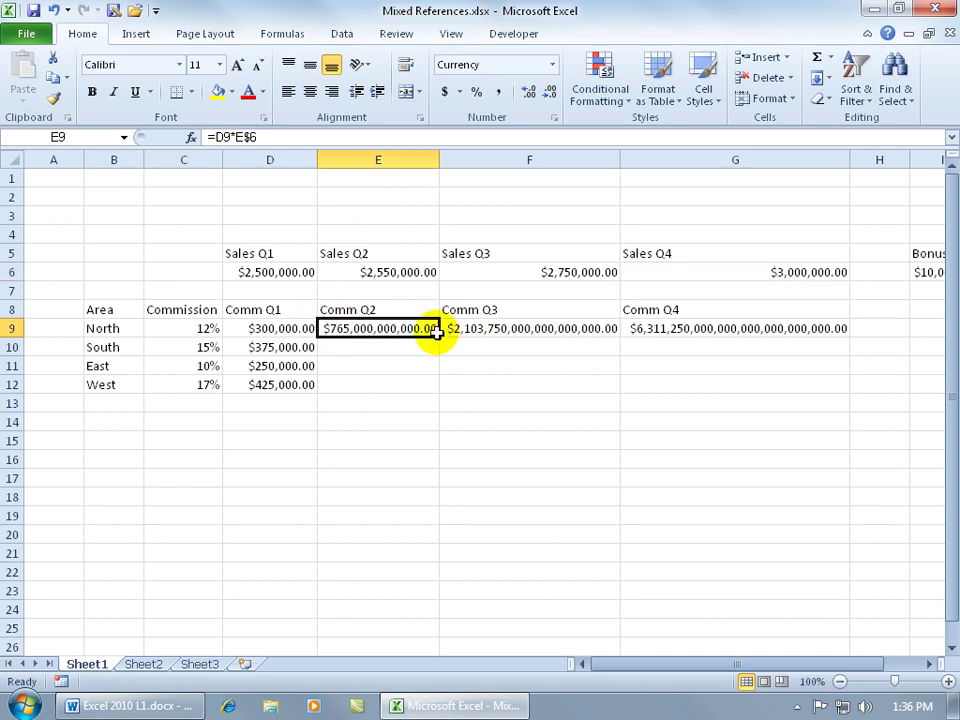
Change the formula in D9 to =$C9*D$6 so that the commission reference has only its column locked
left_click(290, 328)
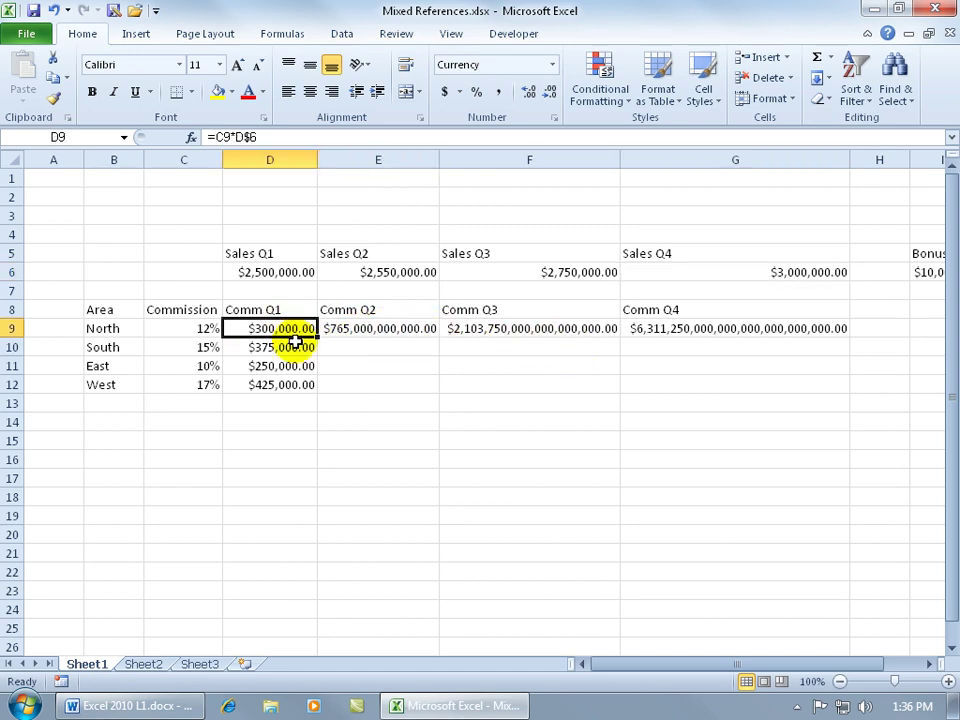
double_click(248, 328)
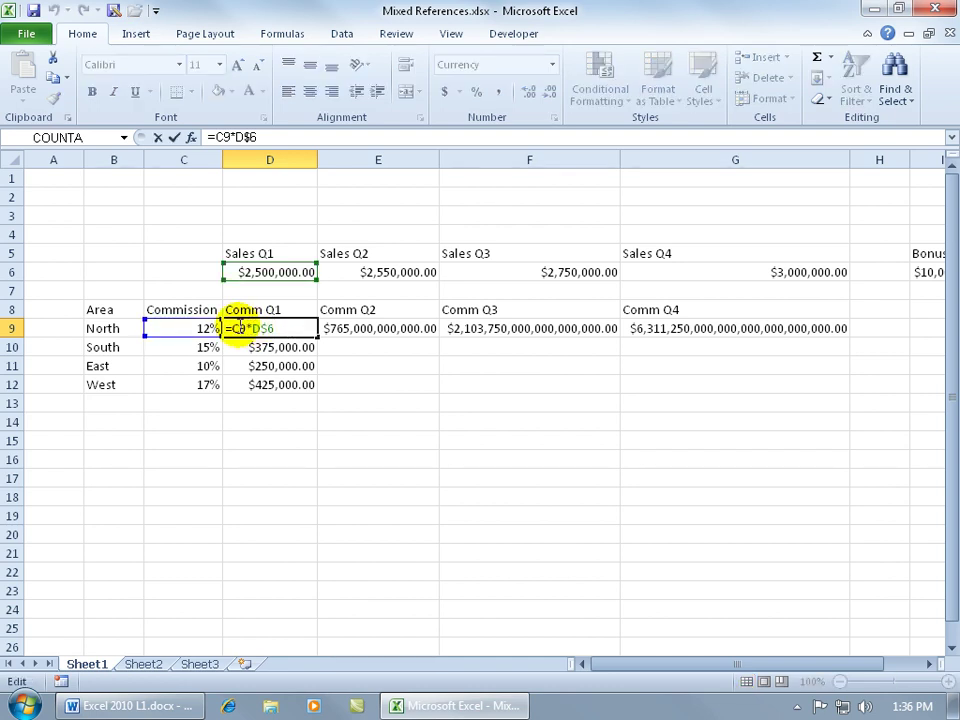
left_click(239, 328)
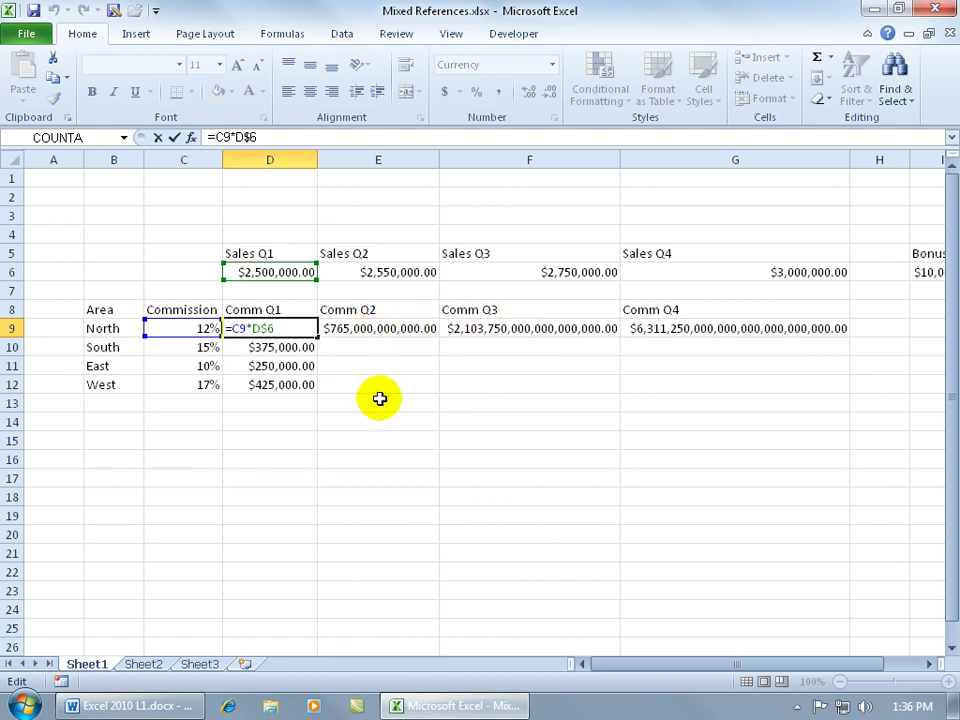
key("F4")
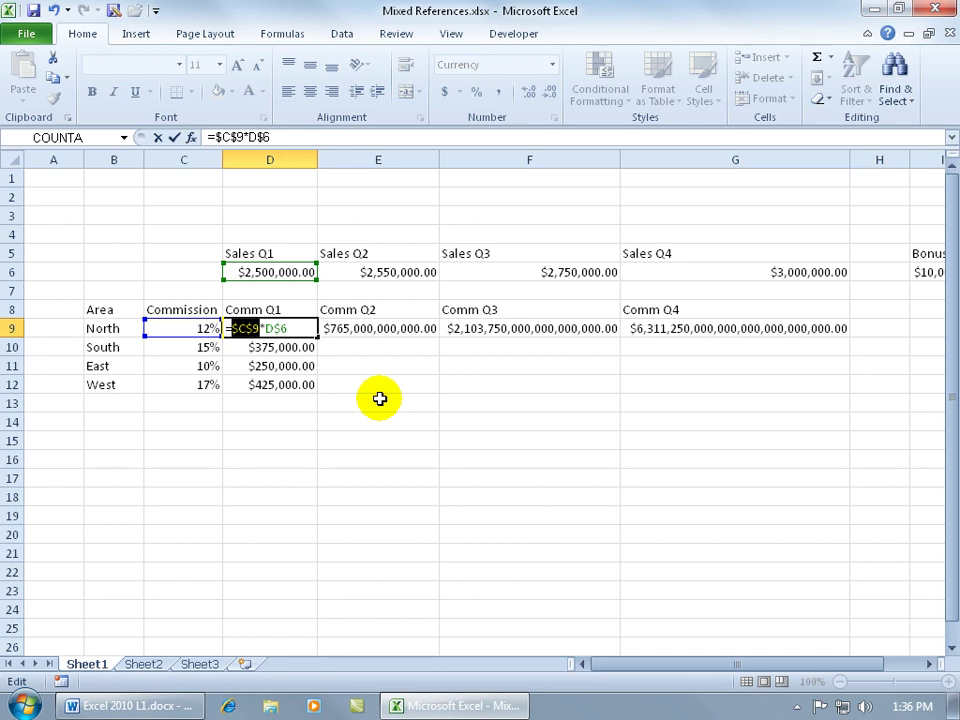
key("F4")
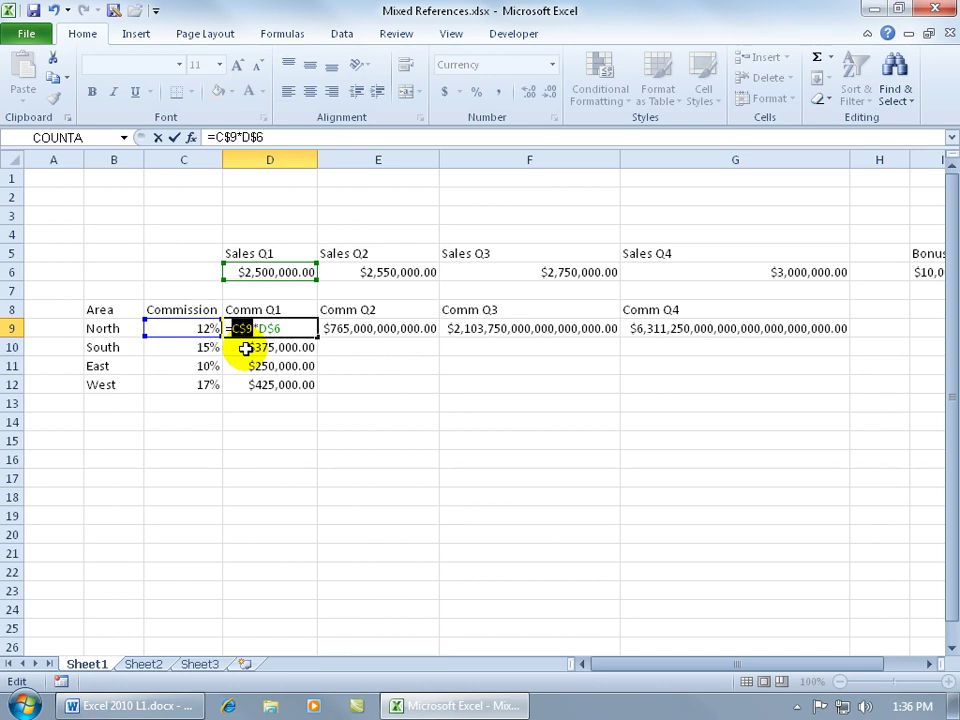
key("F4")
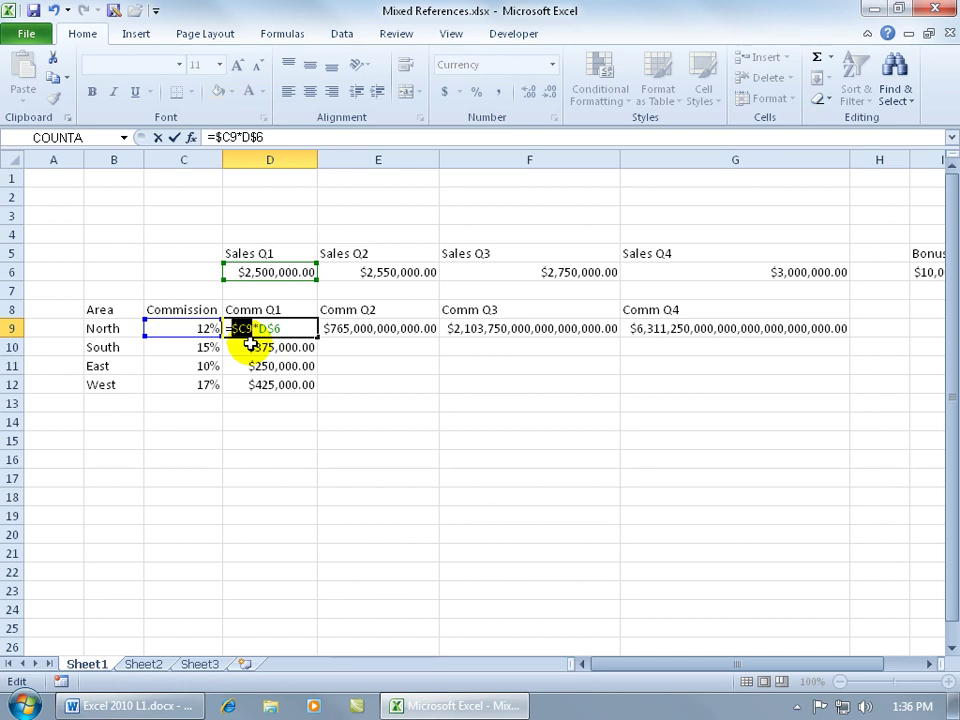
key("Return")
Fill the corrected D9 formula across to G9 and check which cells the copies in F9 and G9 refer to
left_click(257, 327)
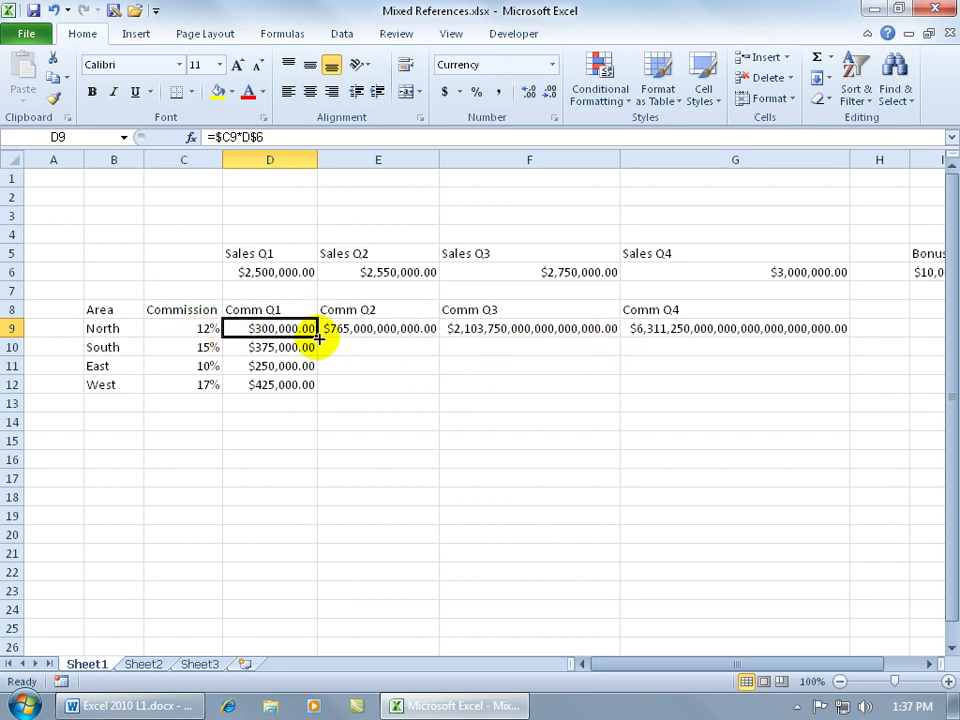
left_click_drag(318, 338, 765, 340)
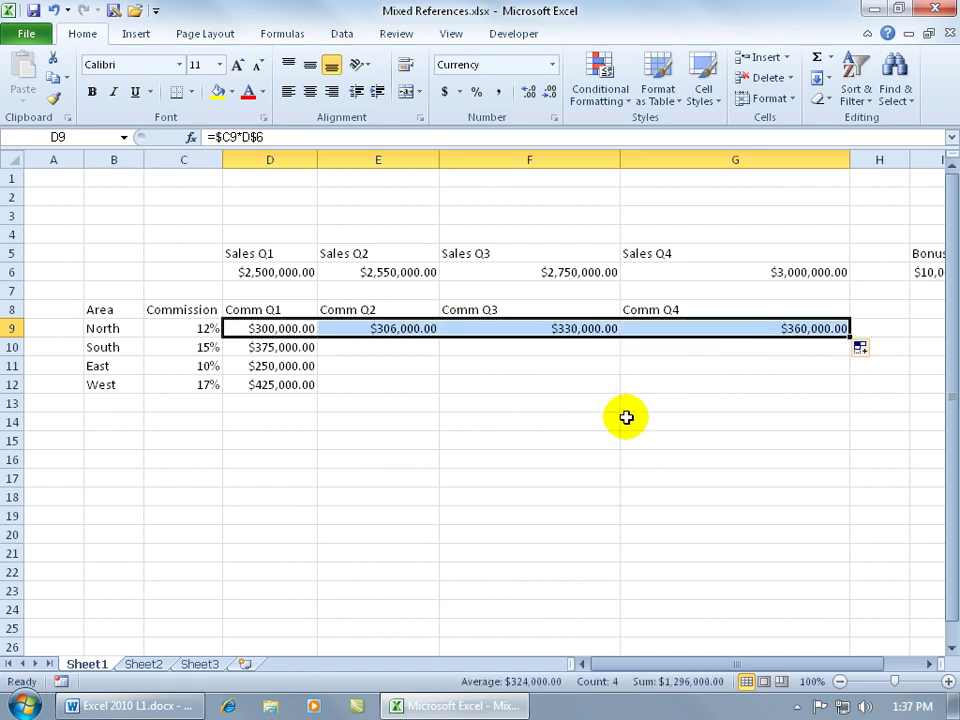
left_click(536, 328)
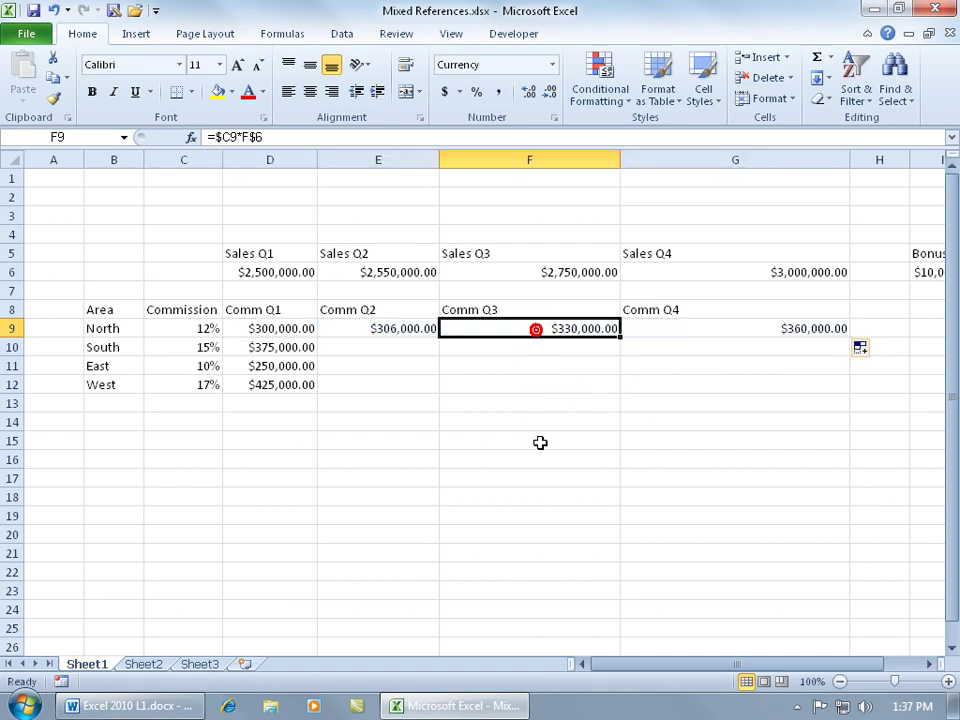
double_click(532, 328)
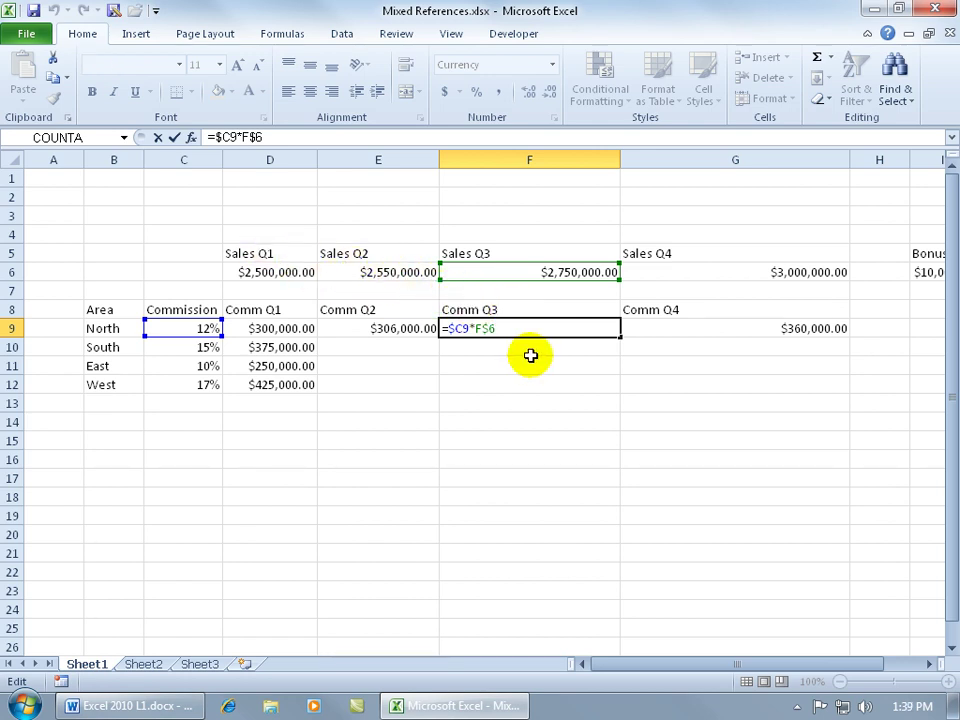
left_click(693, 329)
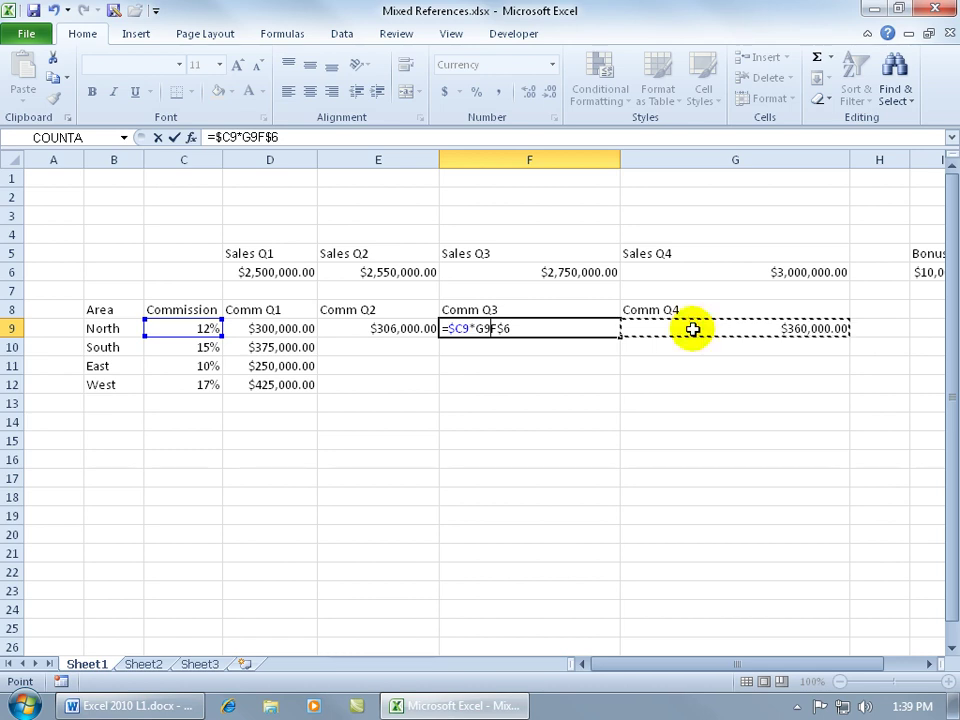
key("Escape")
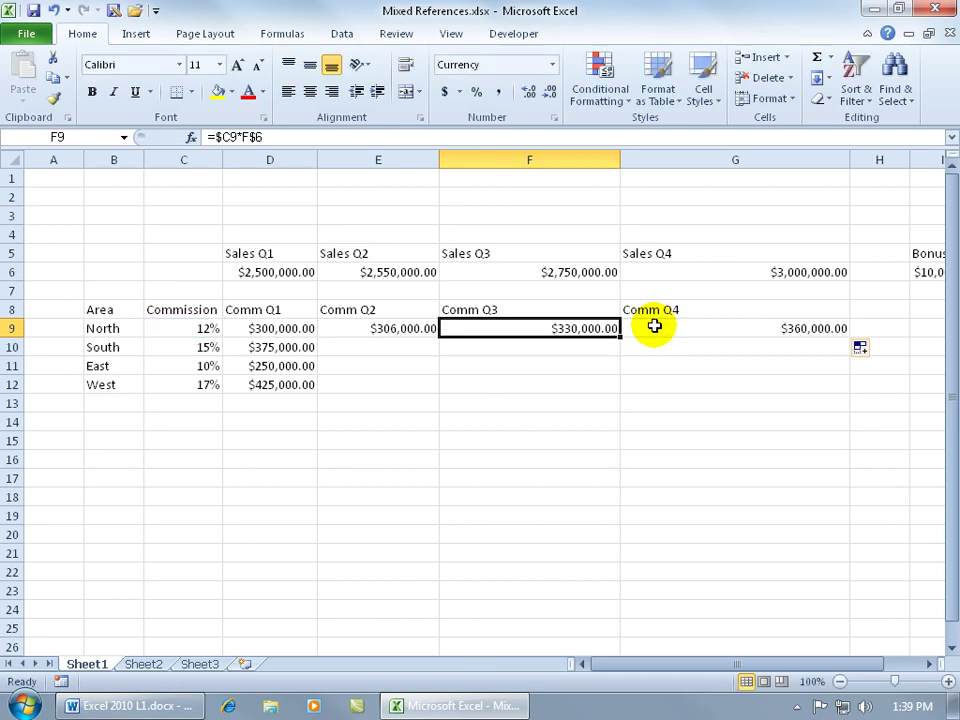
left_click(656, 328)
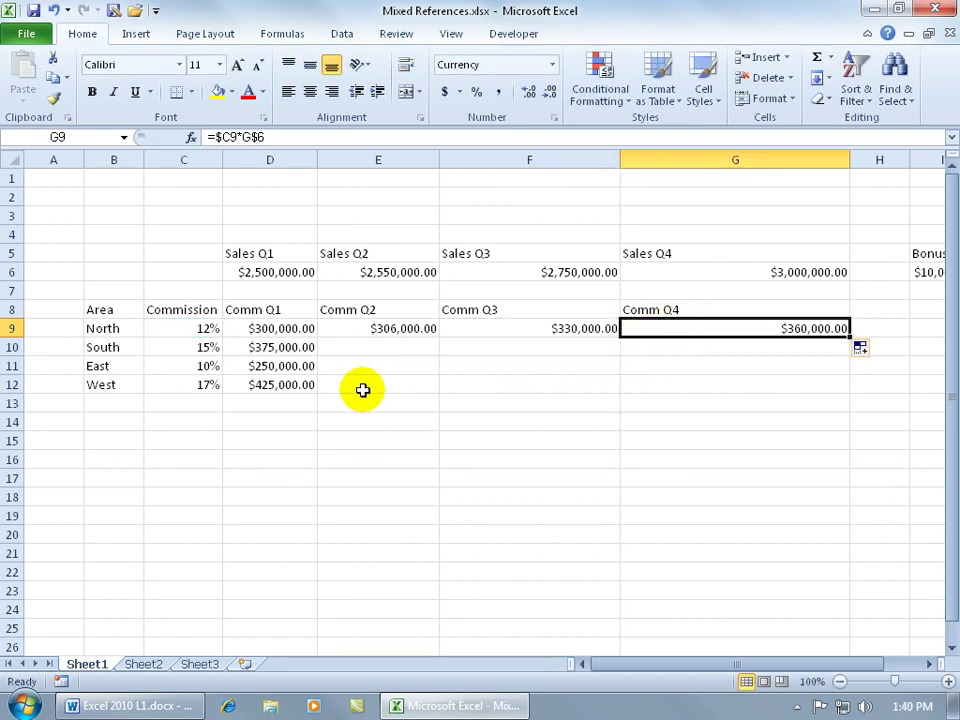
Fill the Comm Q2 formula from E9 down through E12, and extend that block across to column G
left_click(406, 327)
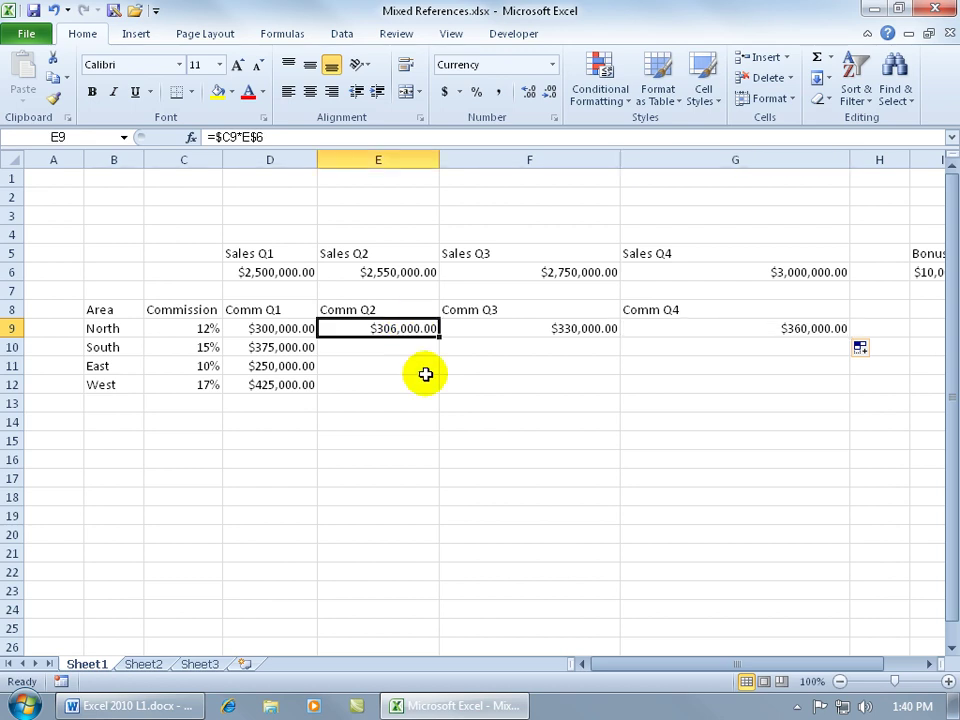
left_click_drag(437, 337, 438, 392)
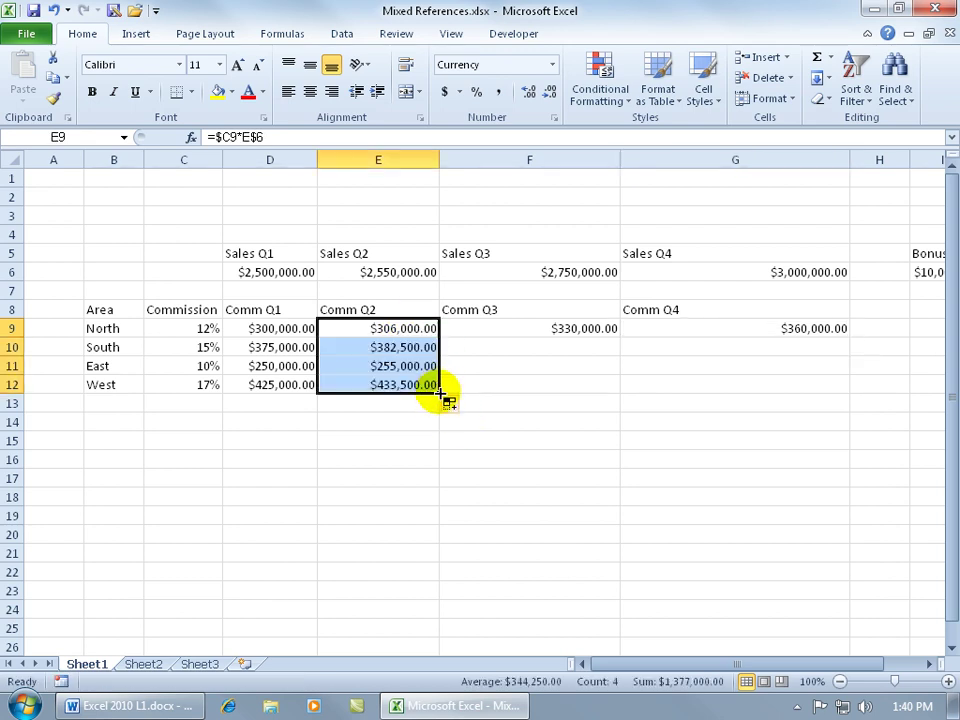
left_click_drag(438, 392, 759, 380)
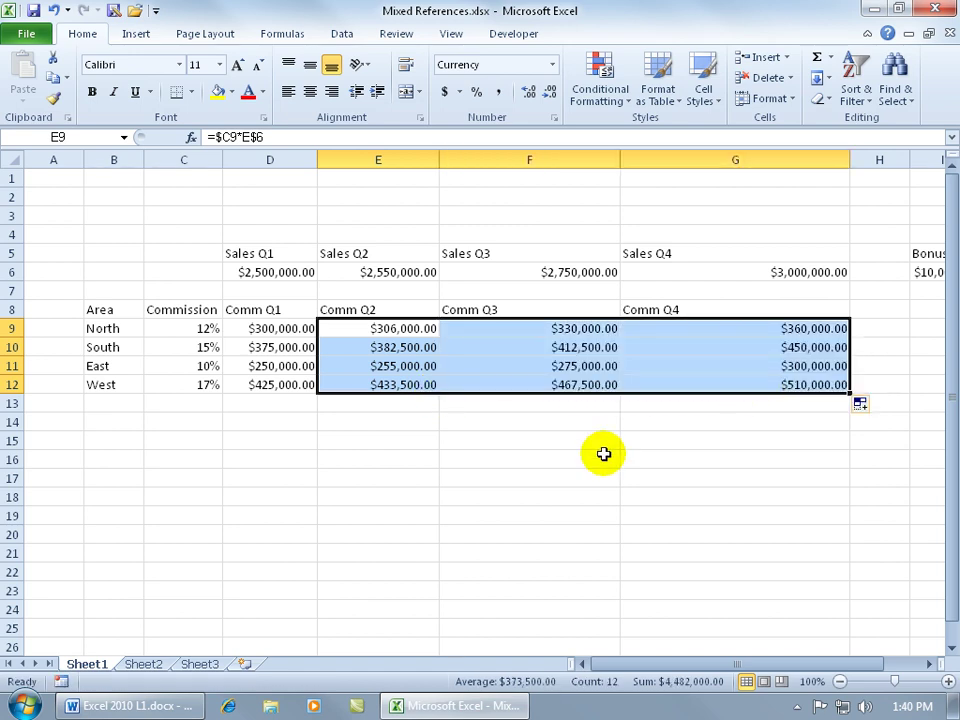
Inspect which commission and sales cells the filled formula in F11 refers to
left_click(608, 367)
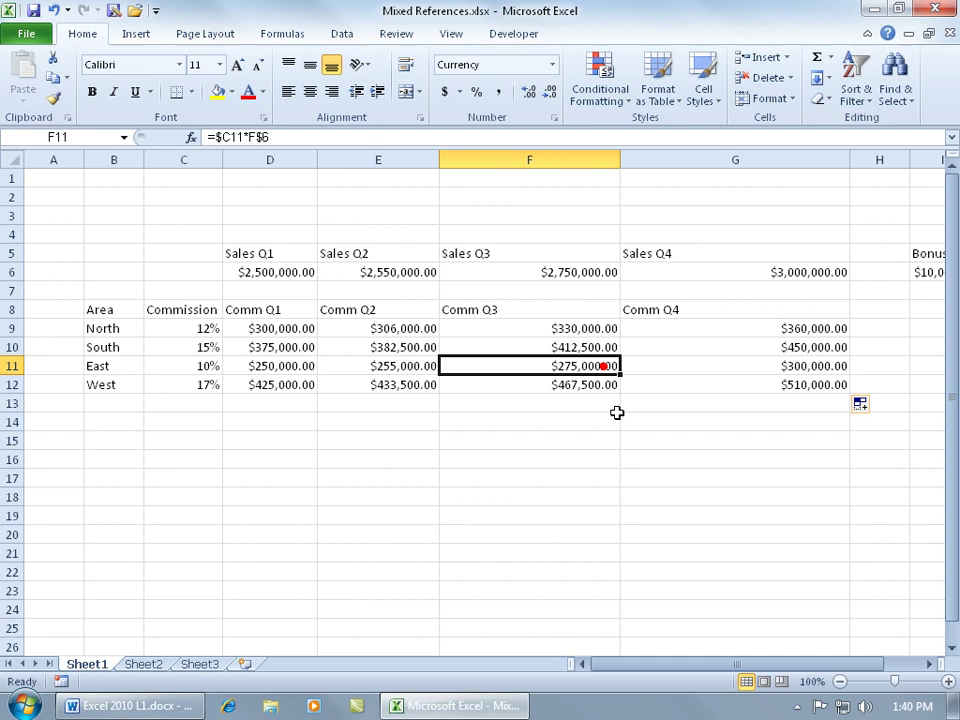
double_click(596, 366)
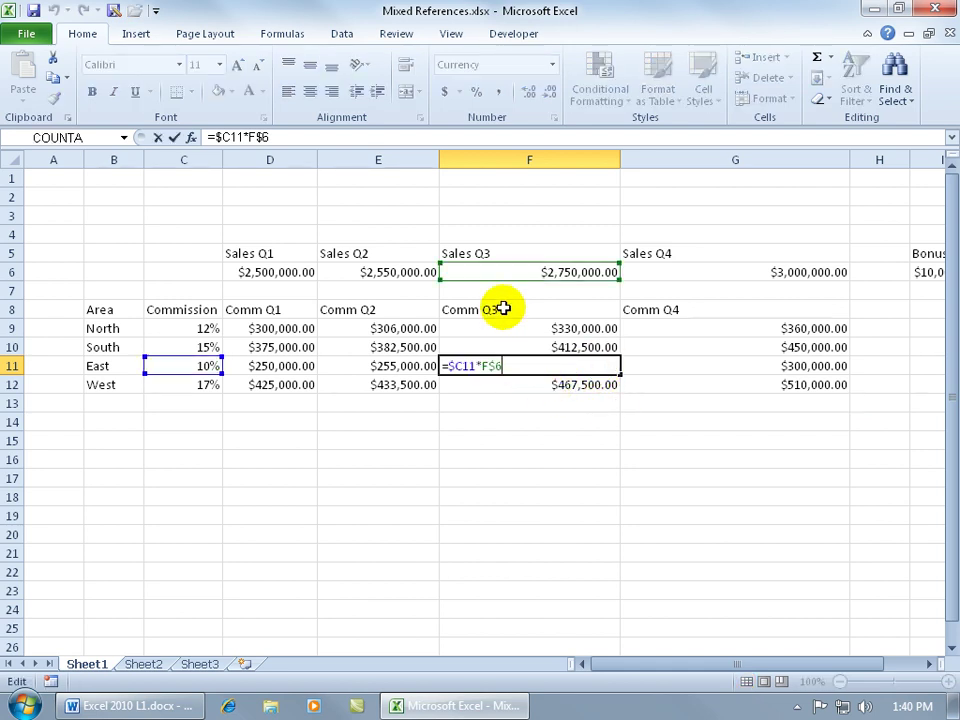